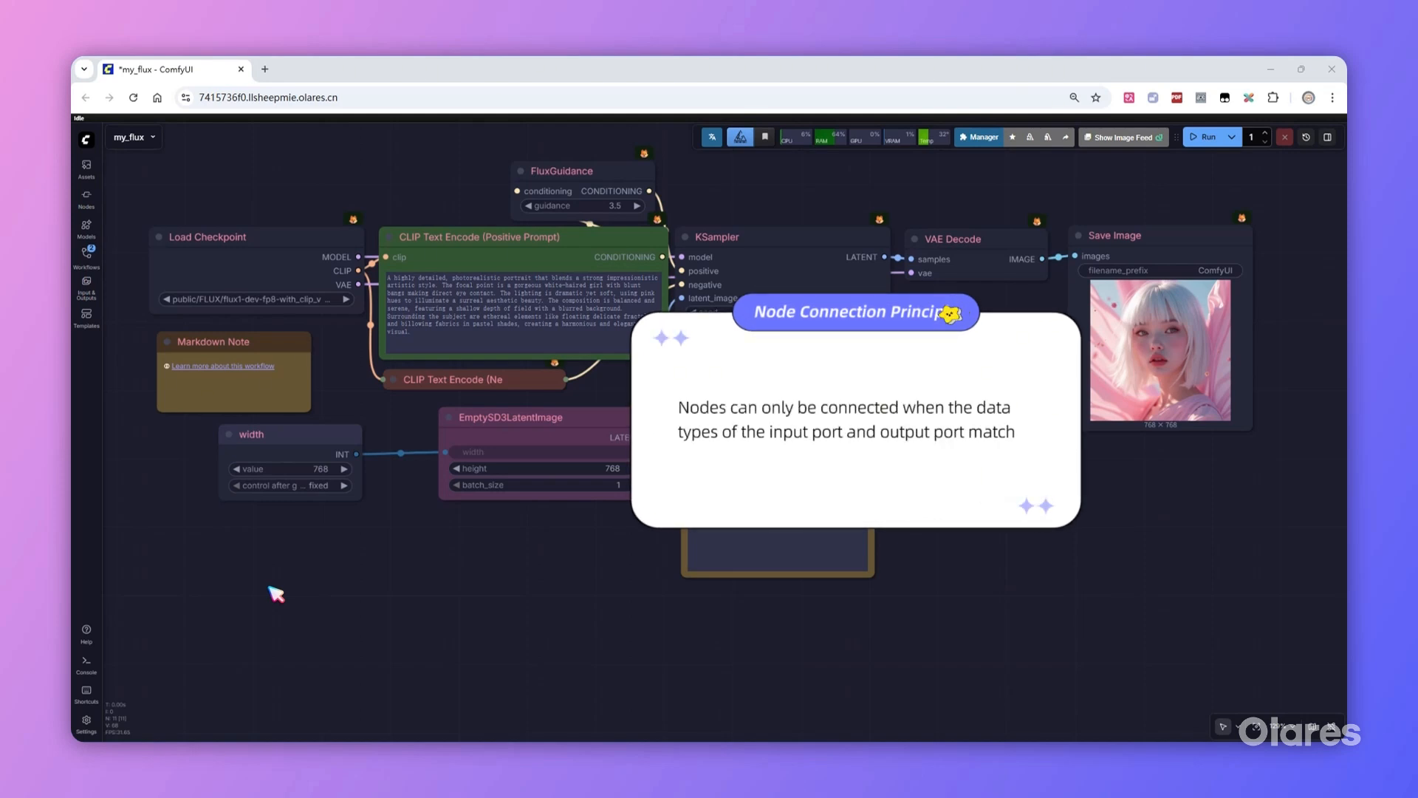
Delete the width node that feeds the EmptySD3LatentImage node.
click(275, 443)
key(Delete)
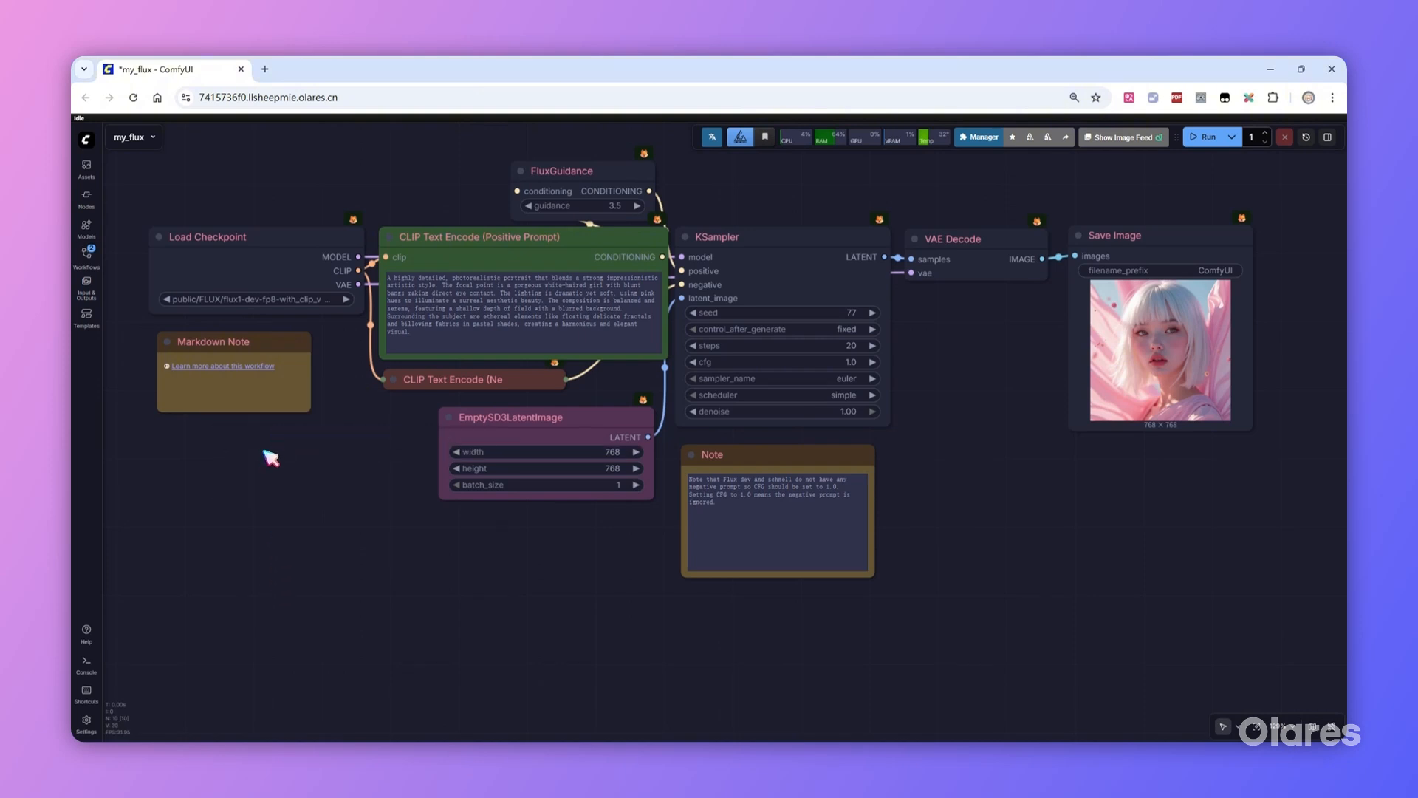
Search the nodes for "string" and add a String Function node below the Markdown Note.
double_click(225, 476)
text(string)
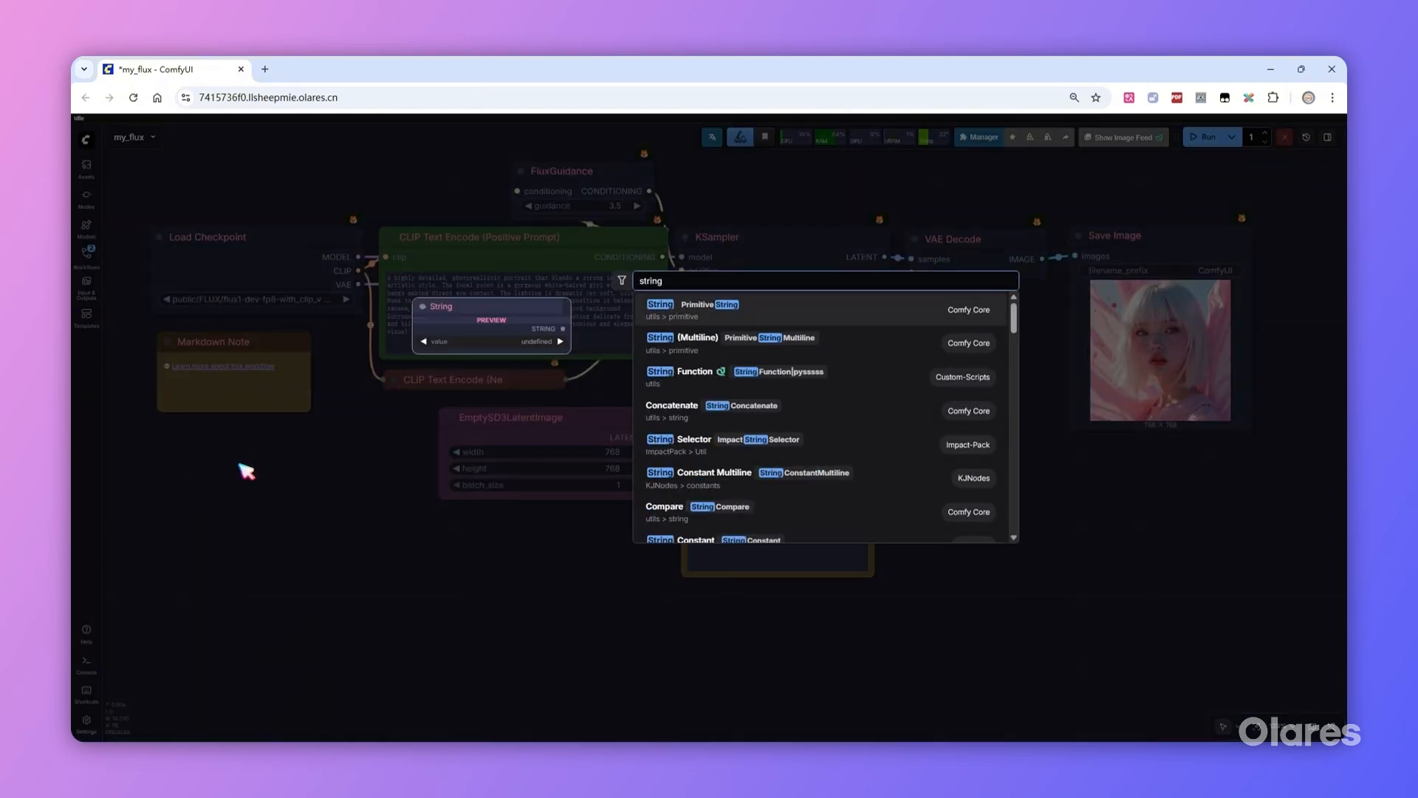
click(694, 371)
click(262, 464)
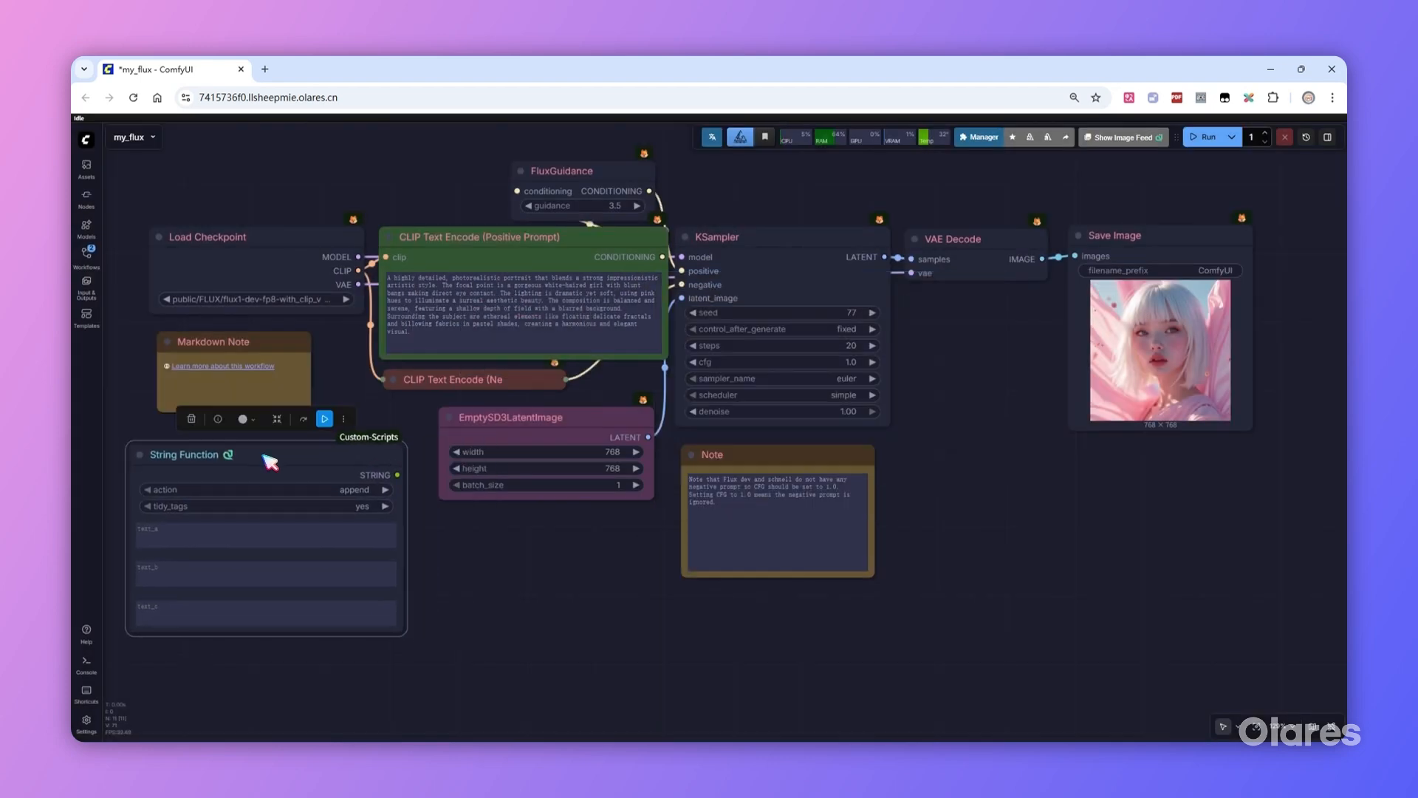
Try to connect the String Function's STRING output to EmptySD3LatentImage's width input, and delete the String Function node.
drag(399, 474, 452, 452)
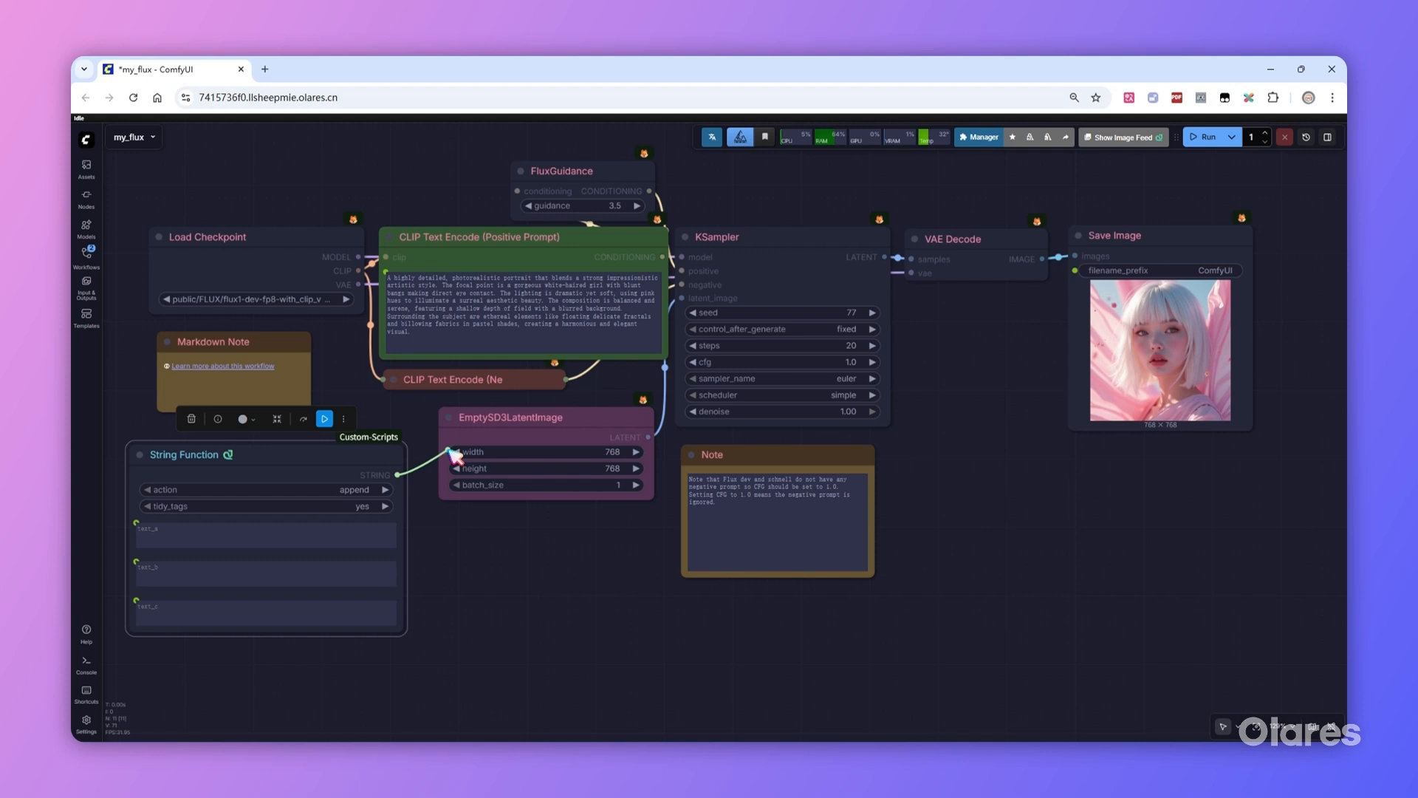
drag(452, 454, 453, 457)
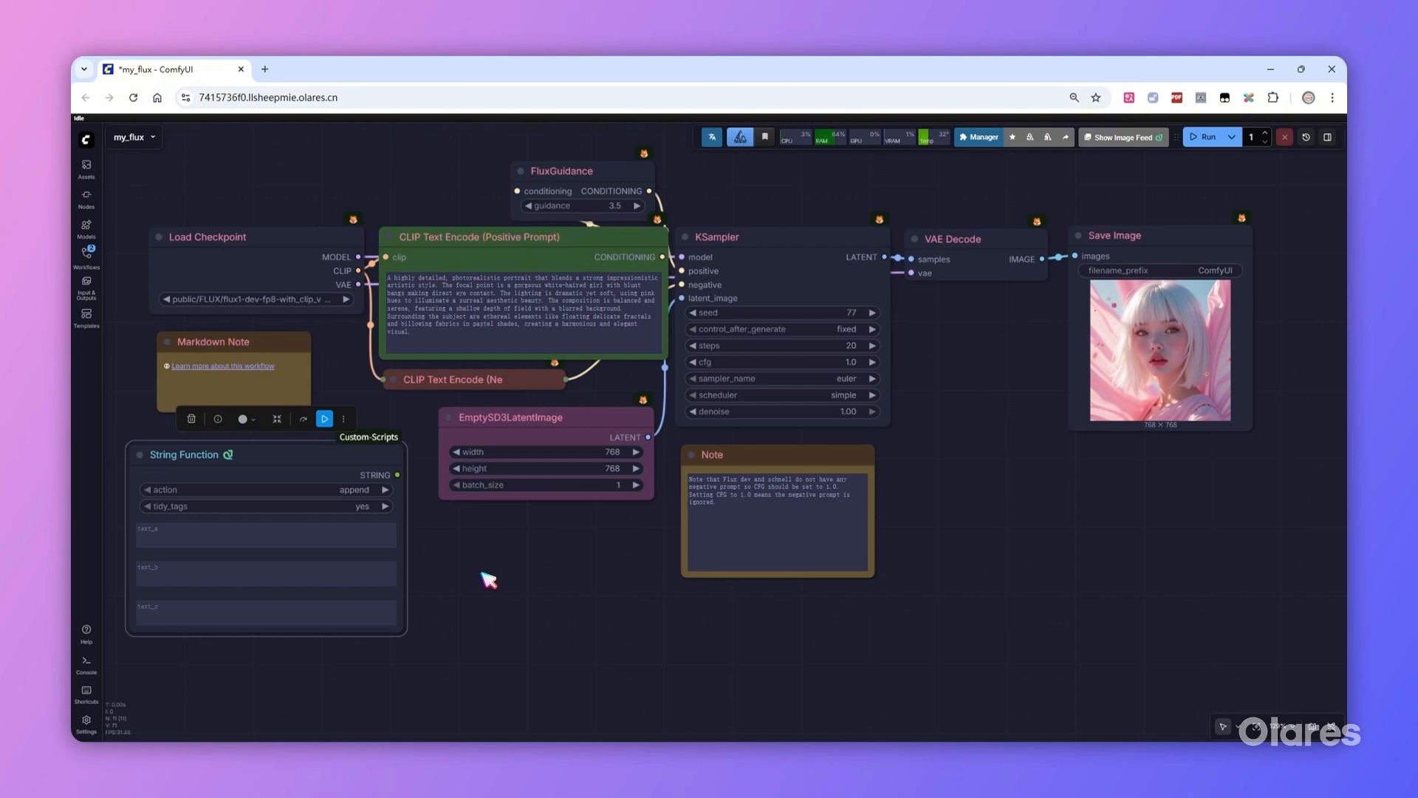
key(Delete)
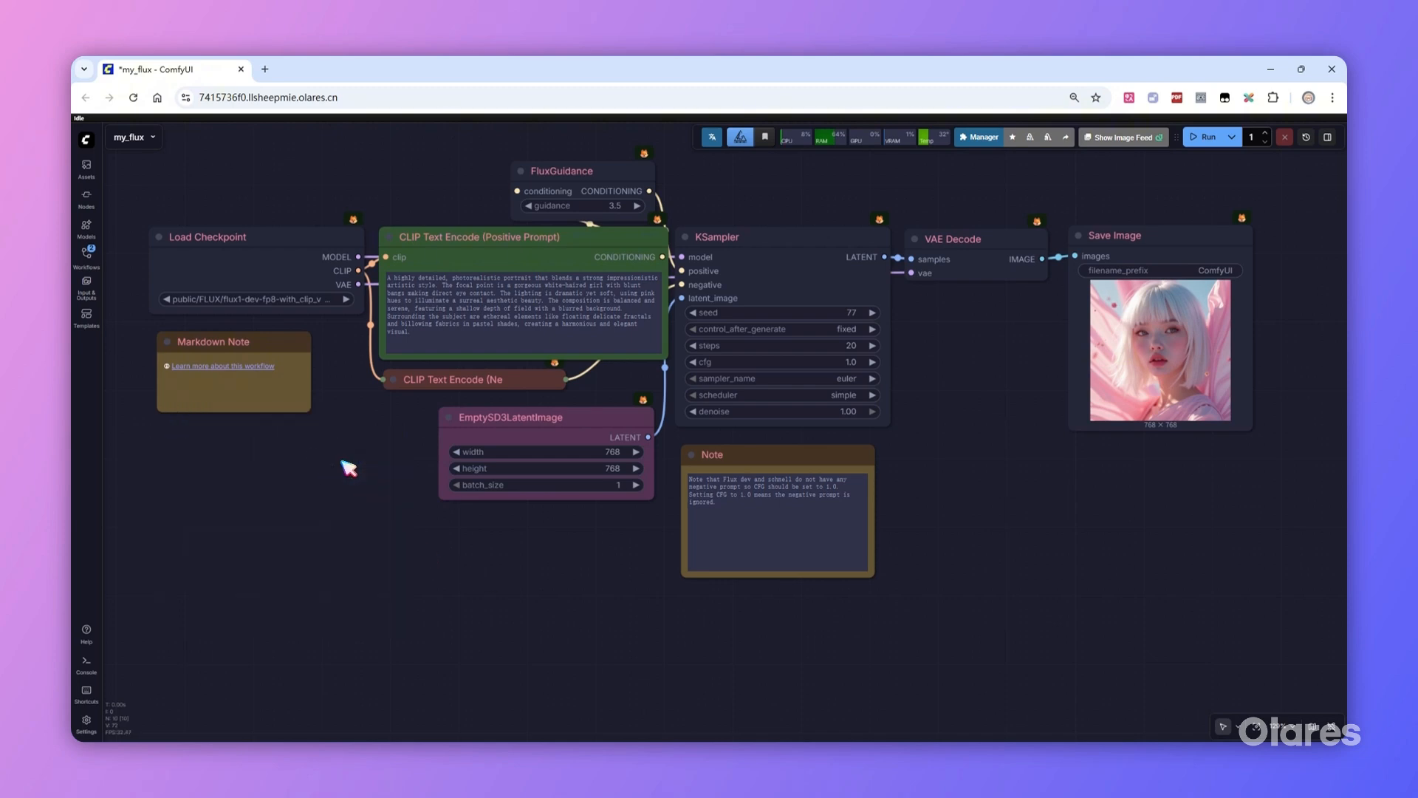
Search the nodes for "const" and add a Constant Number node below the Markdown Note.
double_click(247, 481)
text(const)
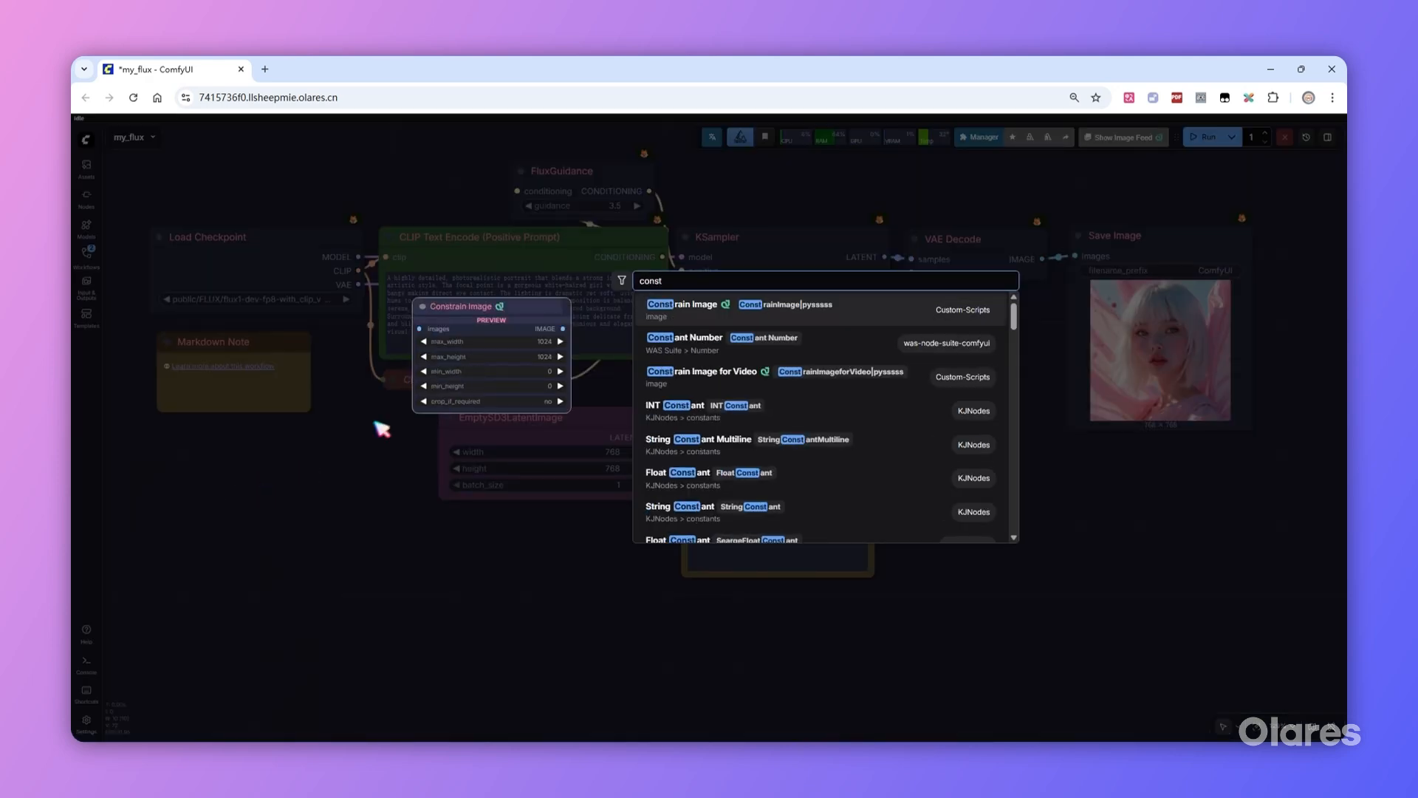
key(Down)
key(Return)
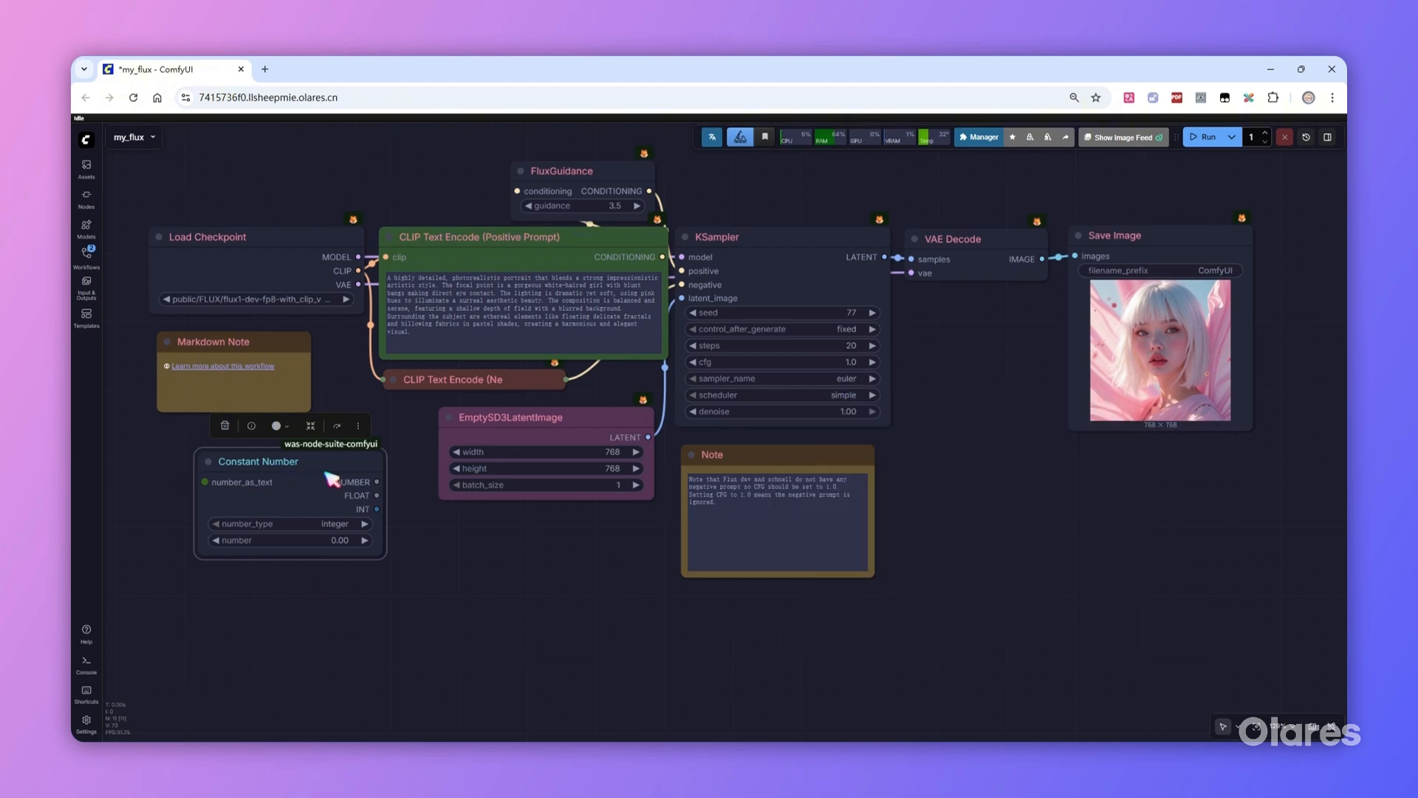
Try Constant Number's NUMBER, FLOAT and INT outputs one by one on the latent image's width input, and delete the Constant Number node.
drag(376, 482, 453, 455)
drag(377, 495, 450, 464)
drag(377, 509, 446, 452)
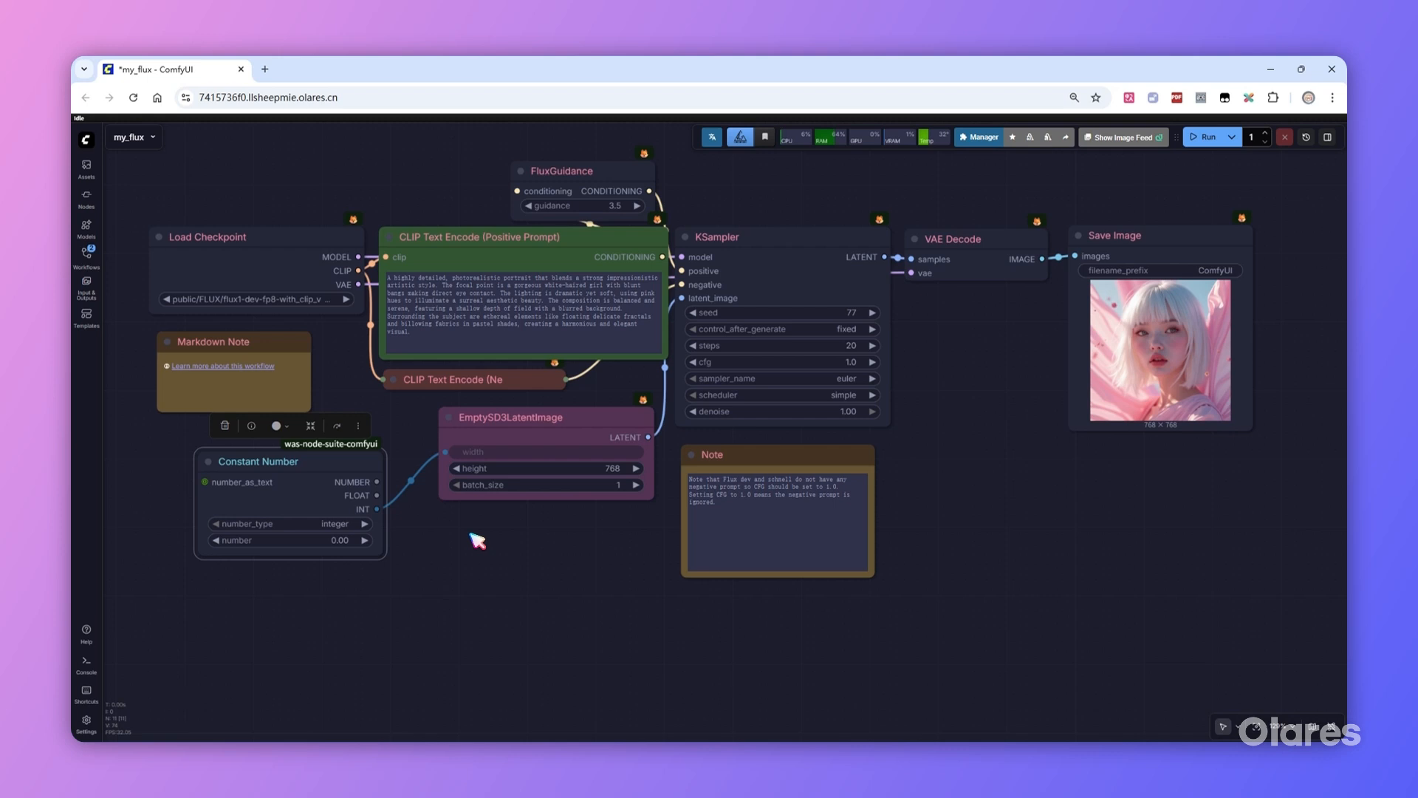
click(326, 471)
key(Delete)
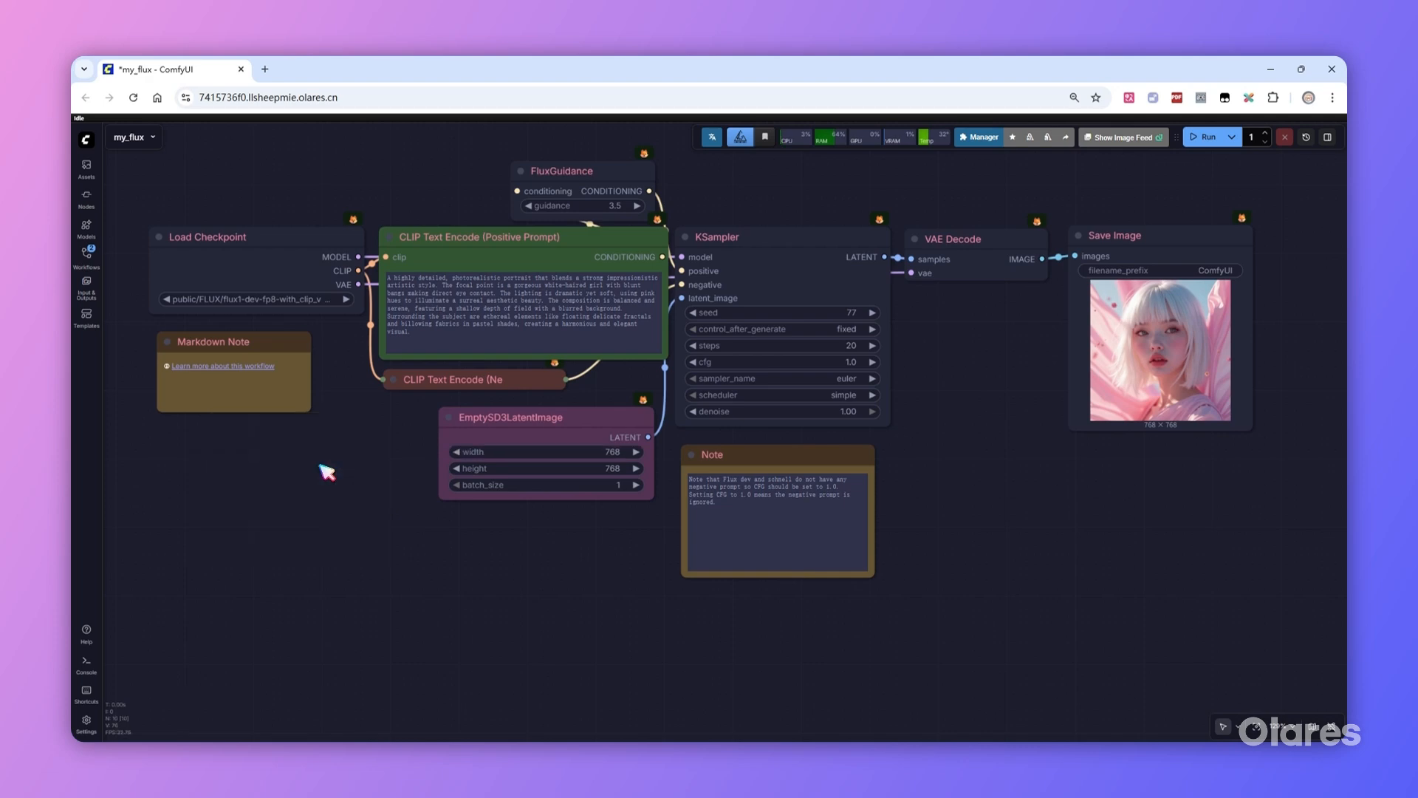
Add a Simple Math node below the Markdown Note and connect its INT output to EmptySD3LatentImage's width input.
double_click(264, 477)
text(math)
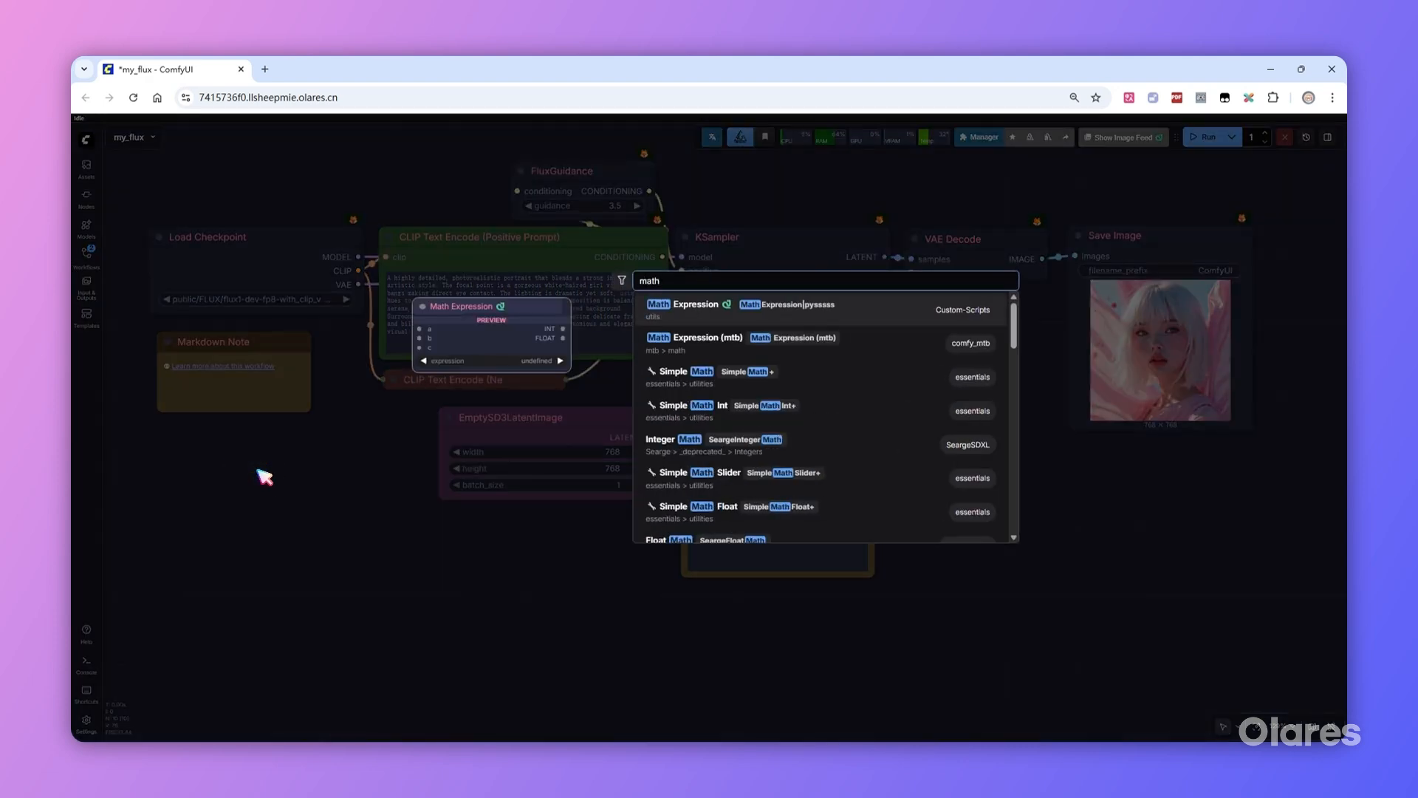
click(650, 375)
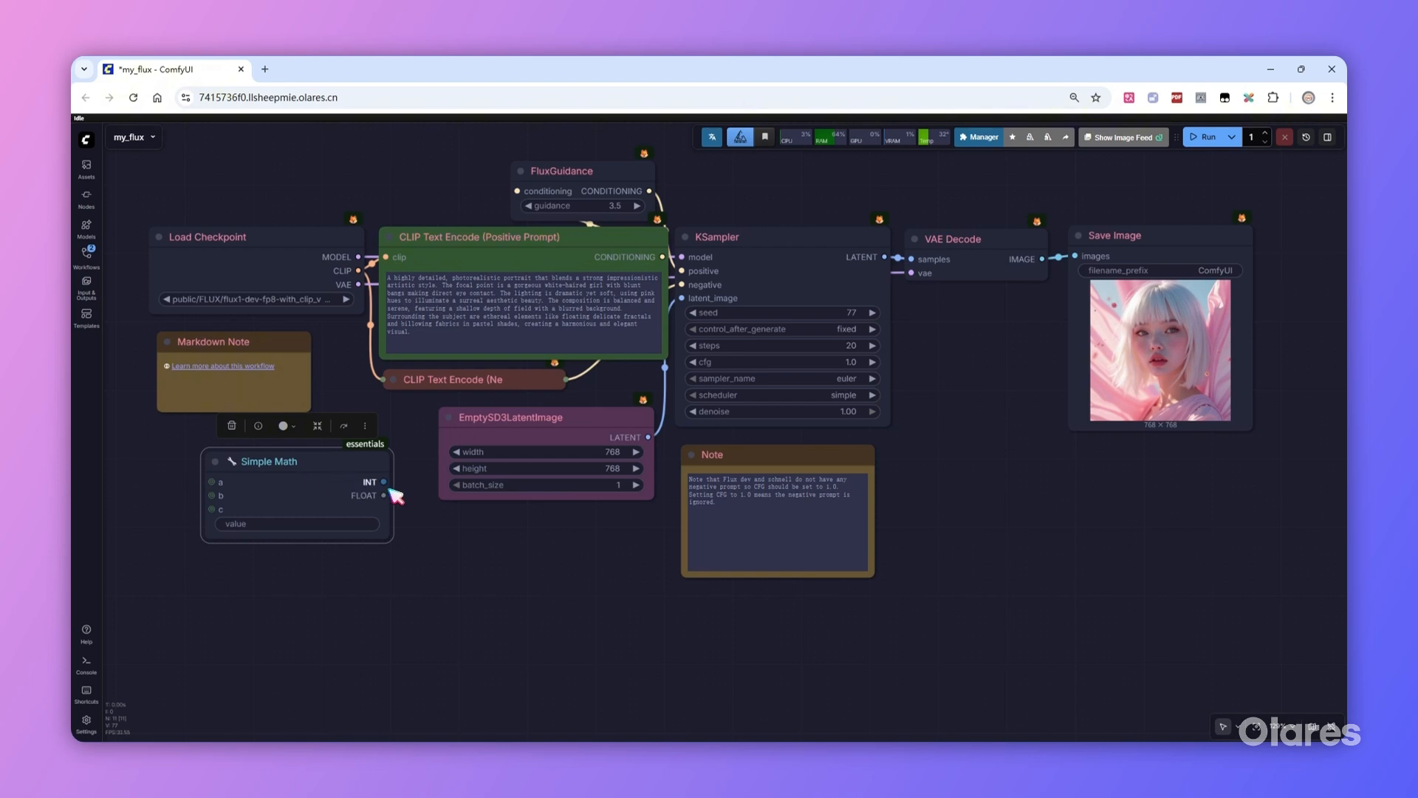
drag(383, 482, 453, 452)
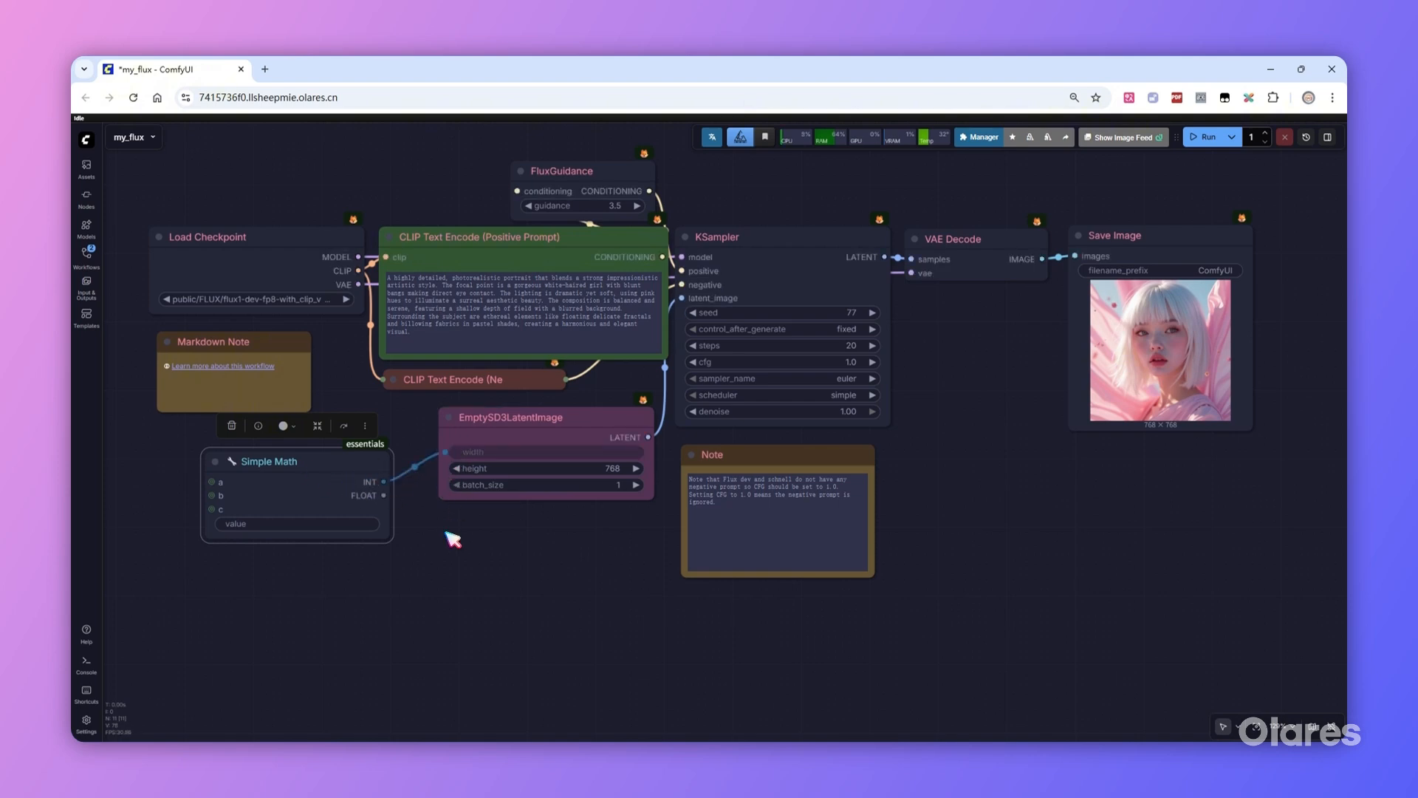
Add a Constant Number node on the input side of Simple Math and set its number to 512.
drag(450, 539, 539, 532)
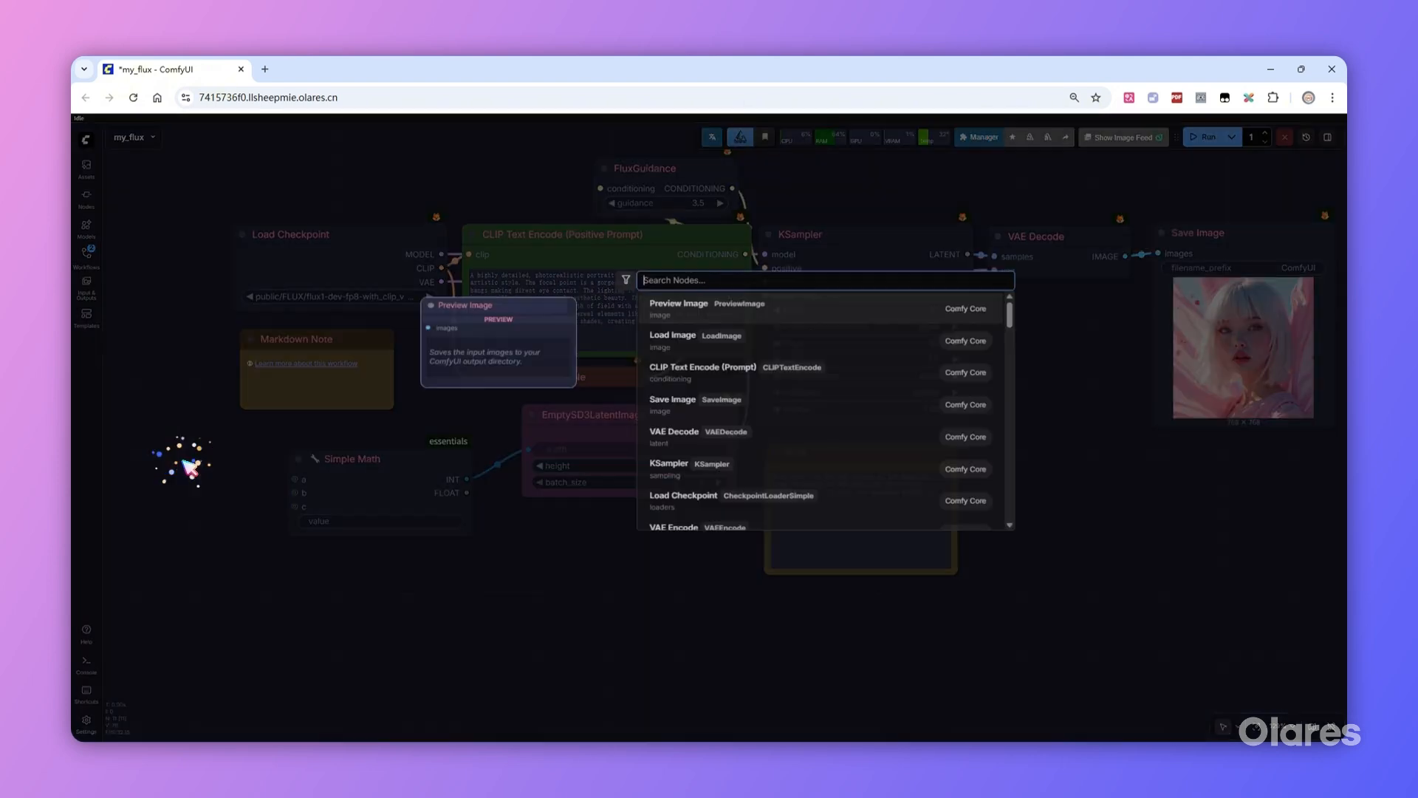
double_click(190, 467)
text(const)
key(Down)
key(Return)
drag(440, 442, 222, 463)
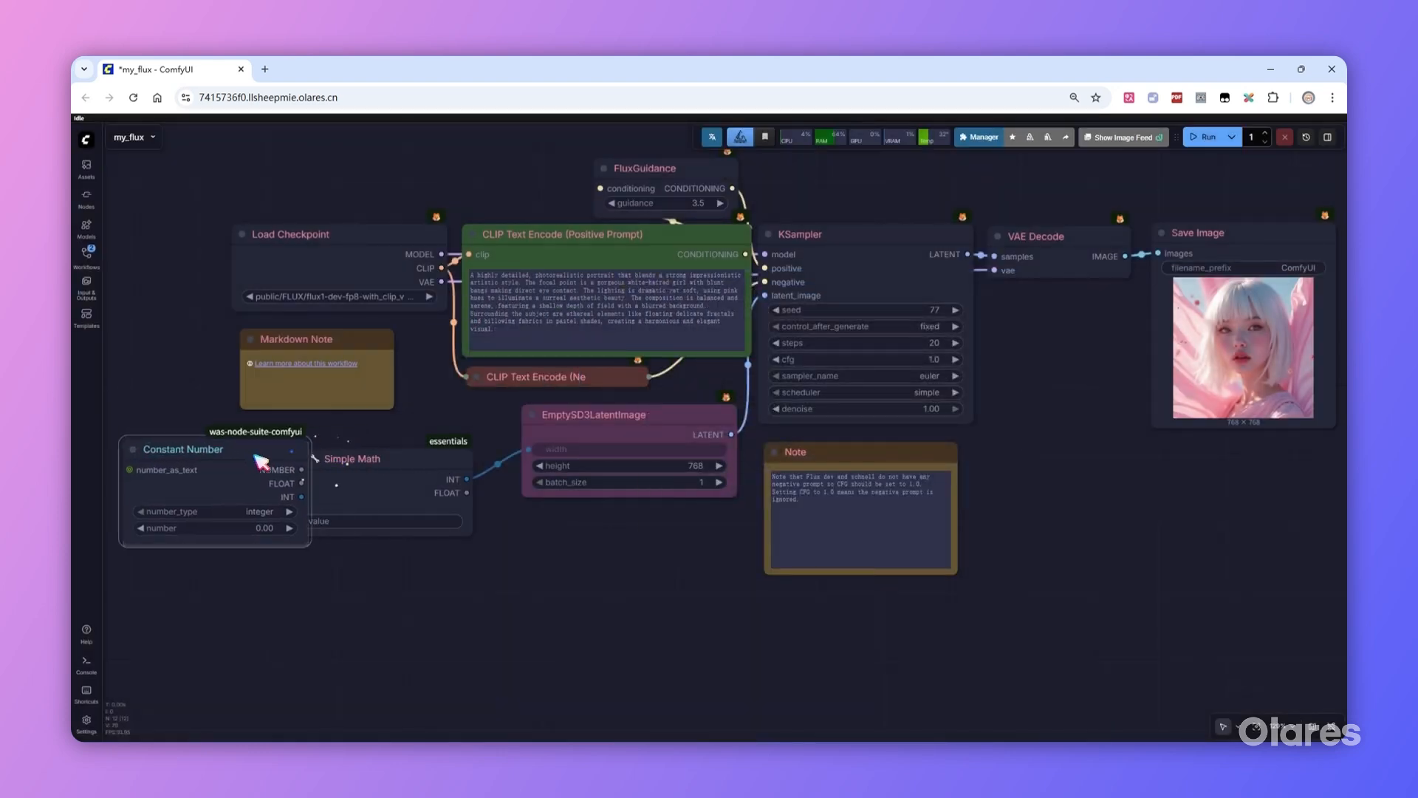
click(216, 530)
text(512)
key(Return)
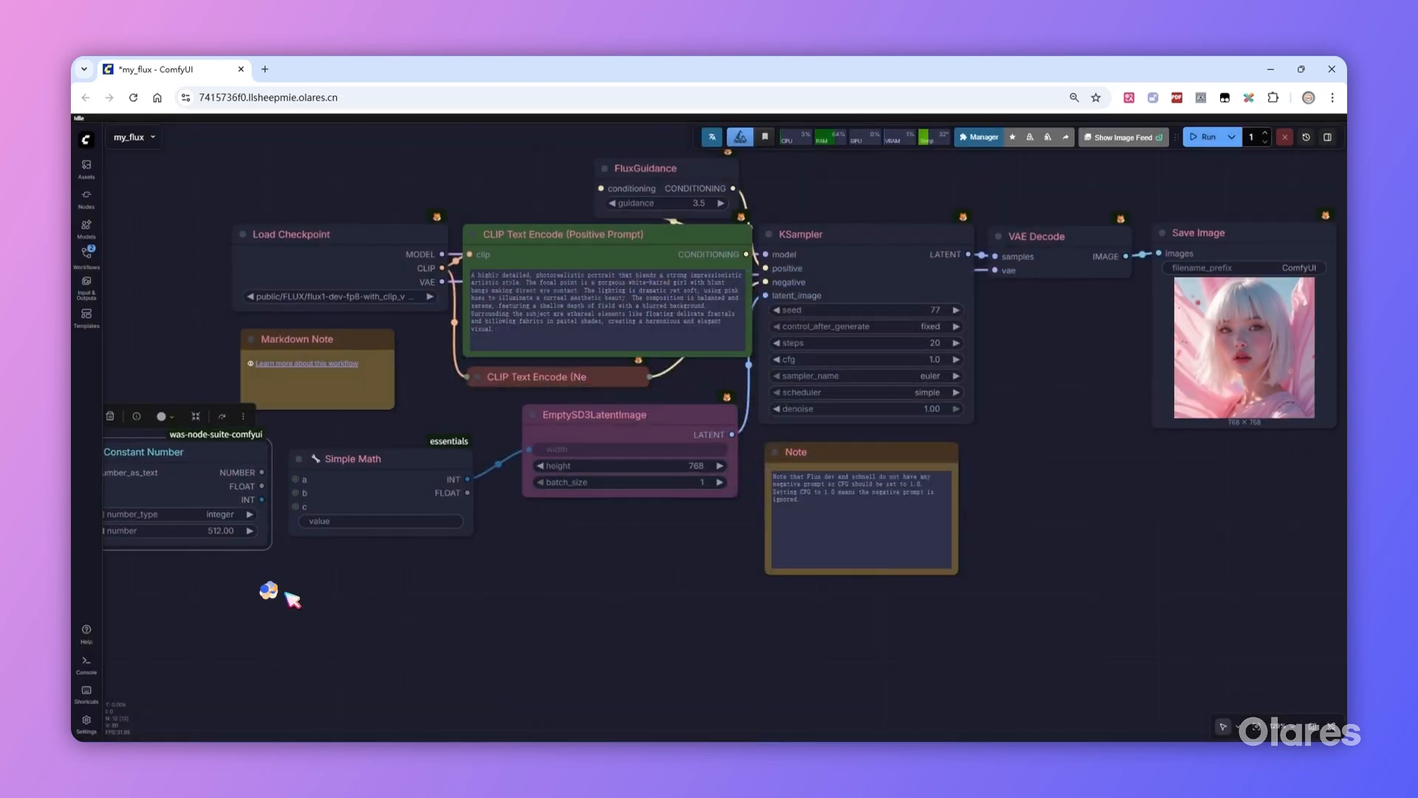
Connect Constant Number's NUMBER output to Simple Math's input a and set the Simple Math value to a*2.
scroll(279, 593, left, 2)
drag(311, 469, 345, 476)
click(430, 521)
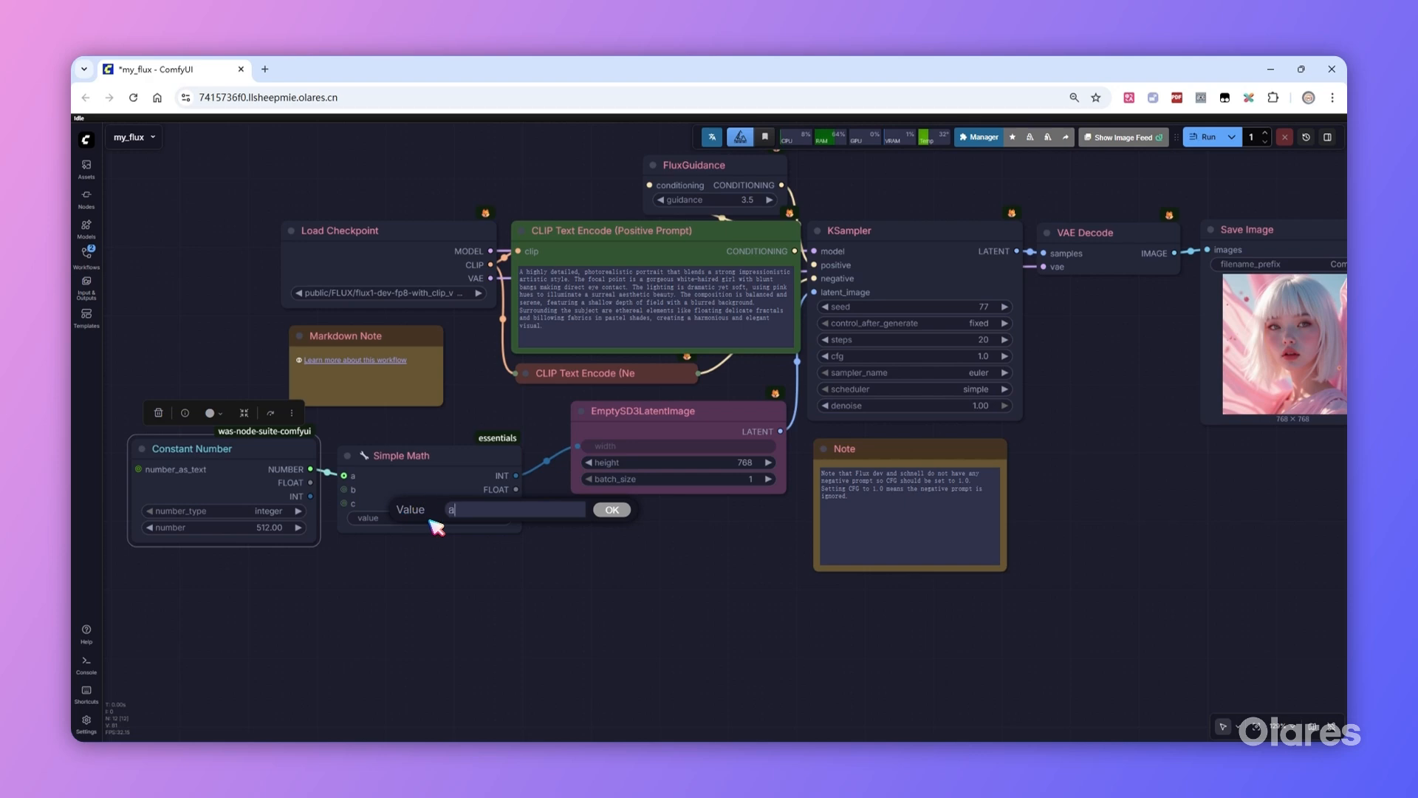
text(a*2)
key(Return)
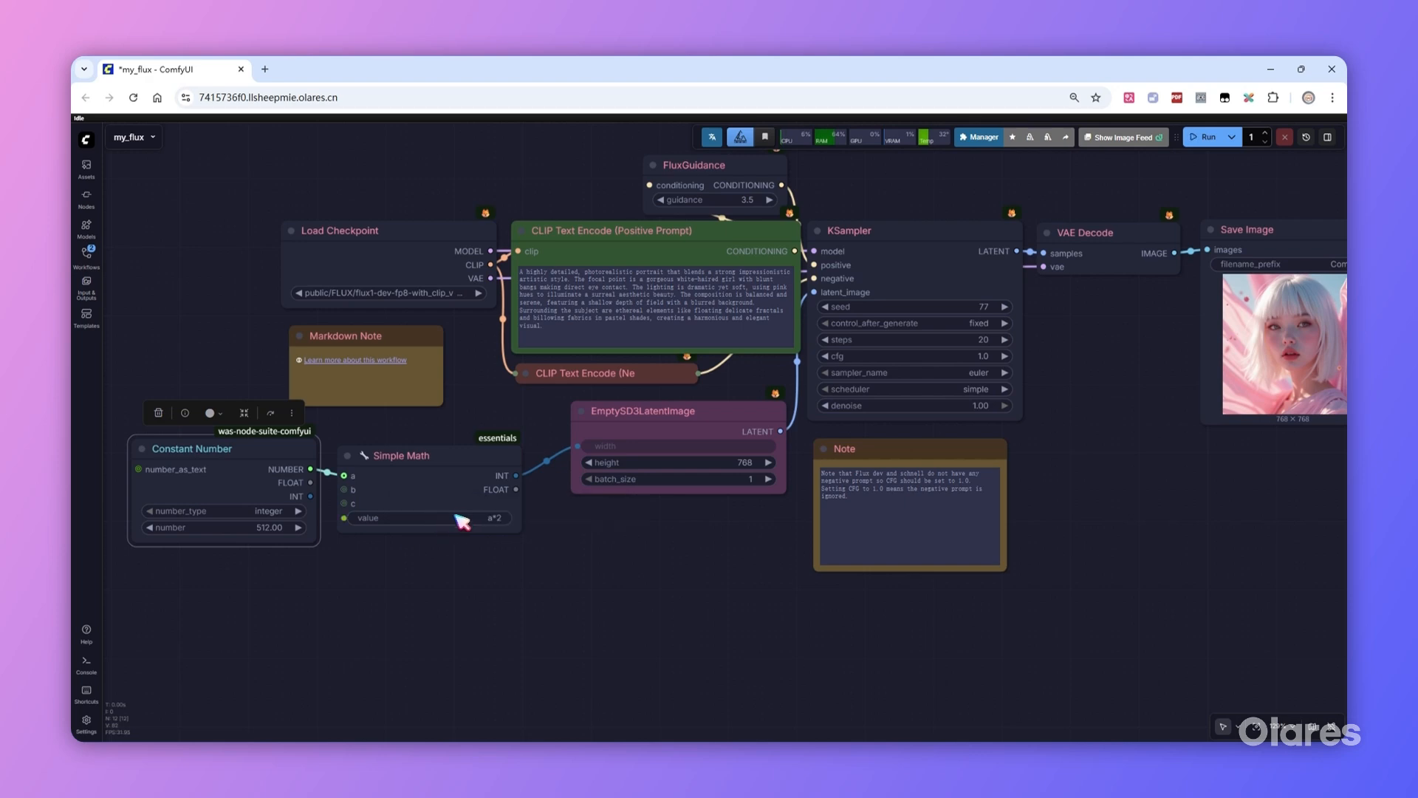
Add a Show Anything node from MieNodes, connected to Simple Math's INT output.
drag(515, 475, 545, 501)
click(576, 541)
text(show anything)
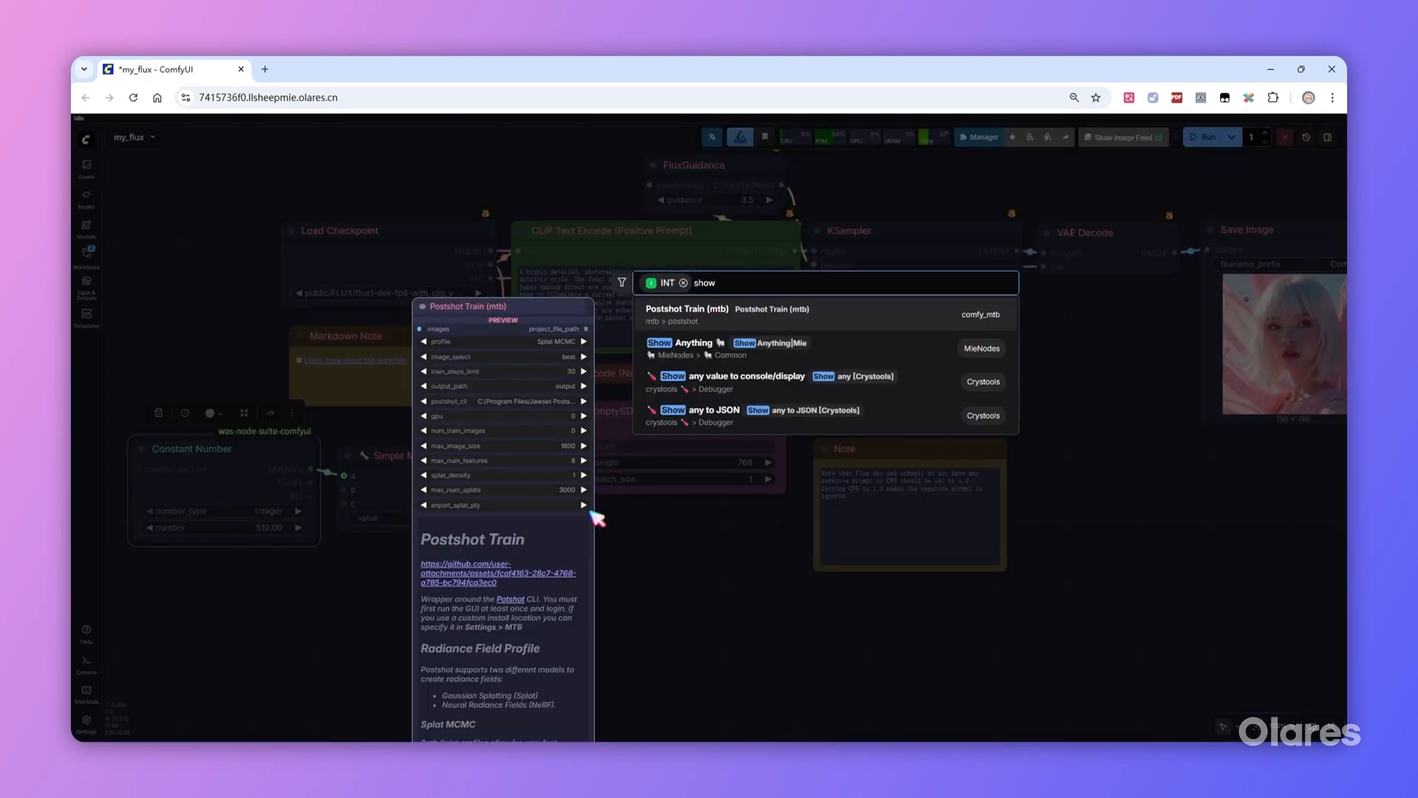
click(722, 355)
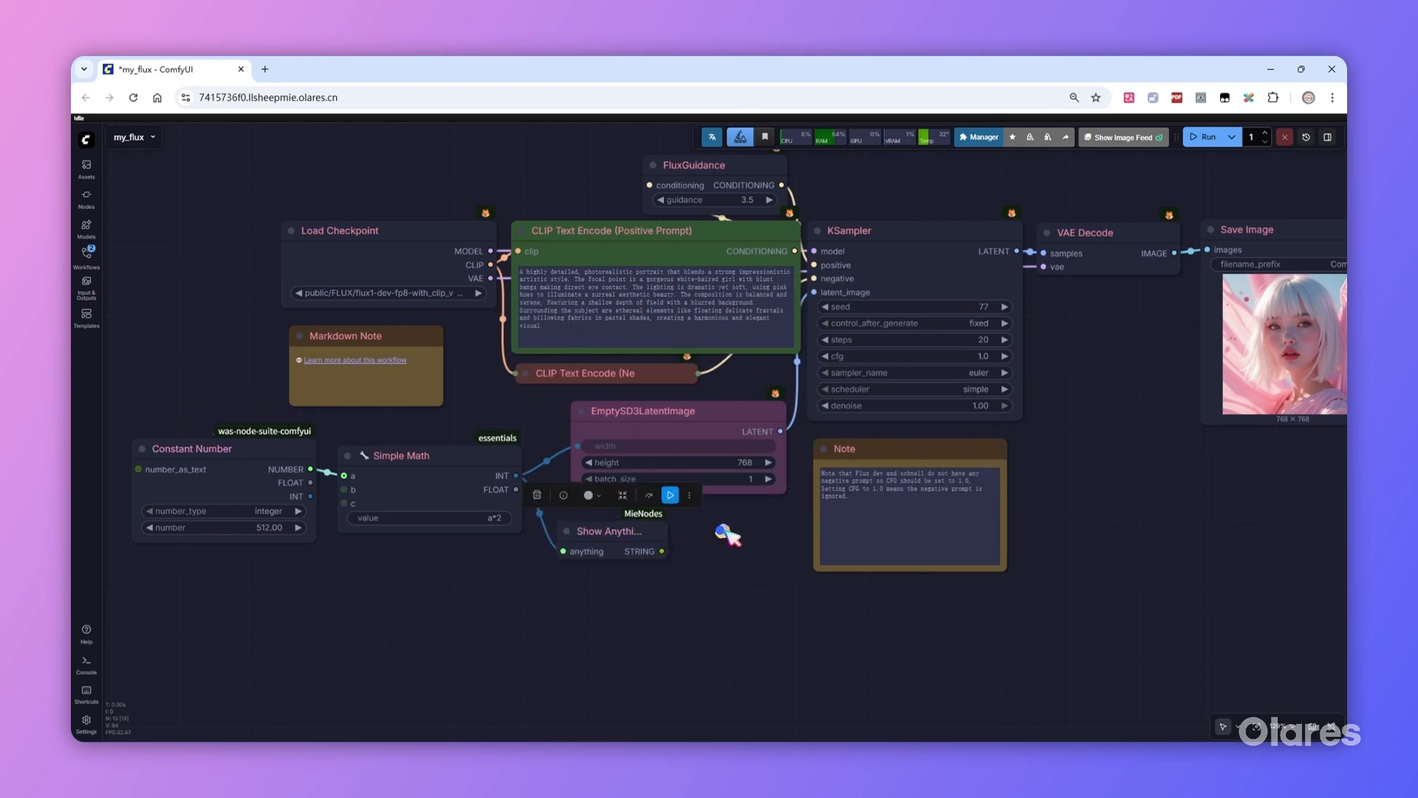
Run the workflow and check the Show Anything value and the generated image's size.
click(1204, 137)
drag(1164, 515, 1105, 503)
scroll(1105, 503, down, 1)
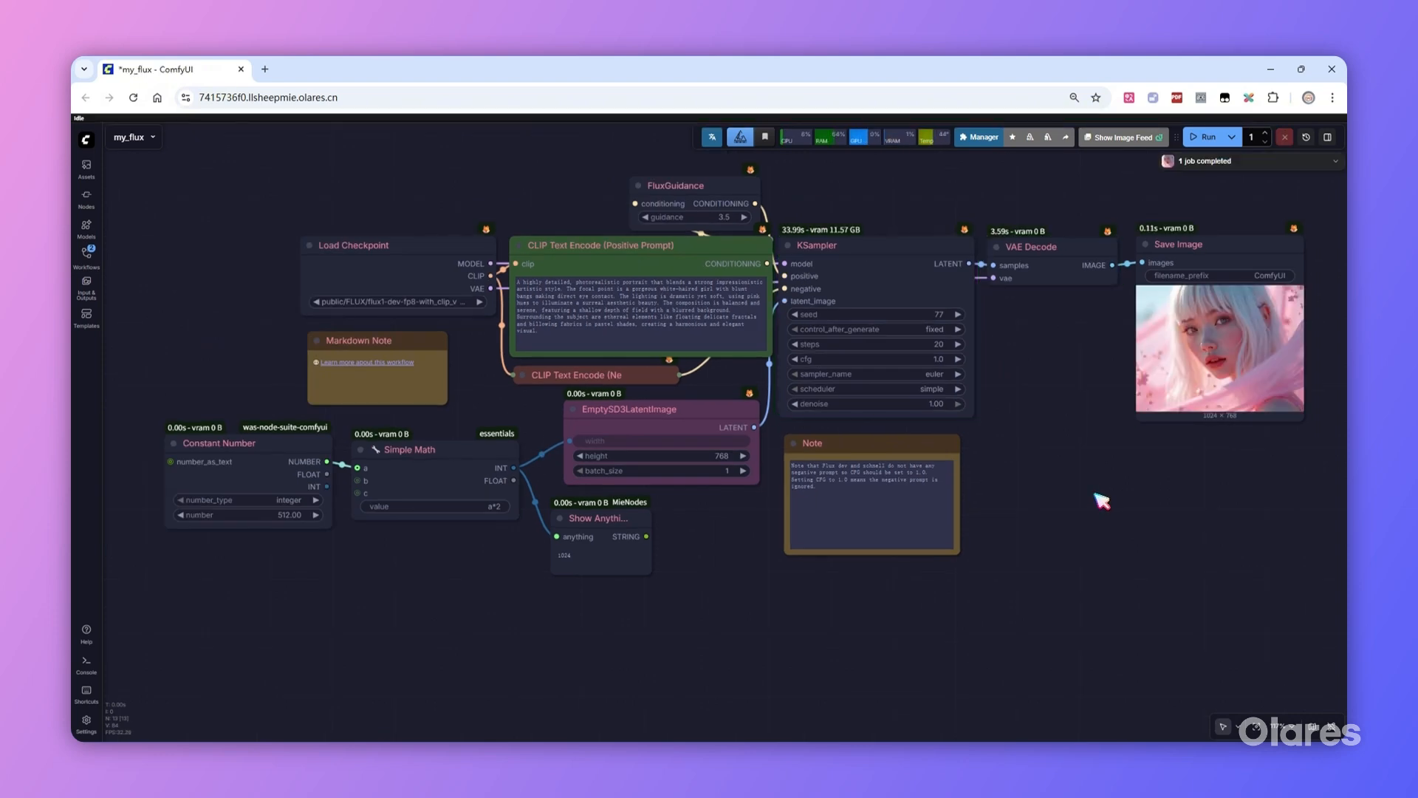
scroll(1330, 399, up, 2)
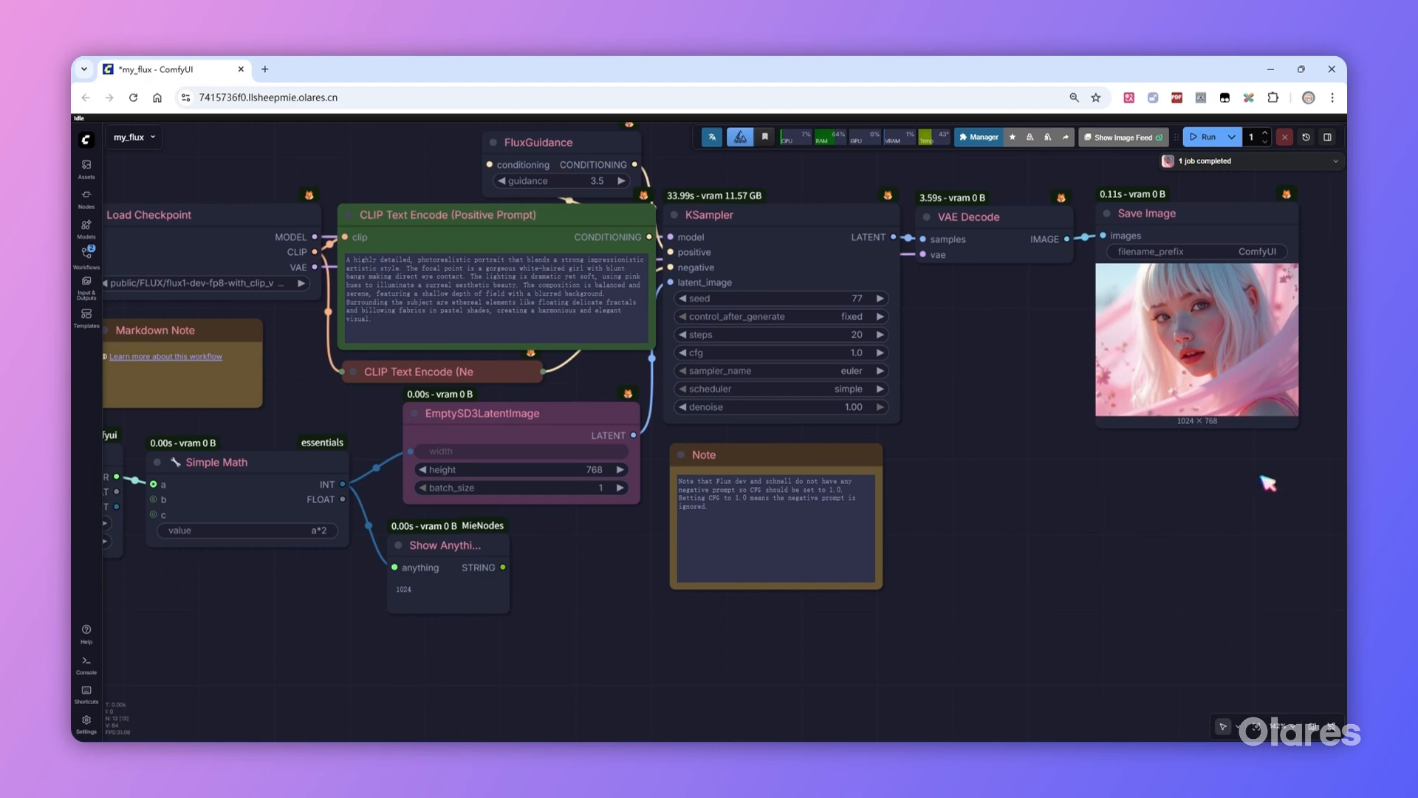
scroll(1230, 522, down, 1)
scroll(493, 591, down, 1)
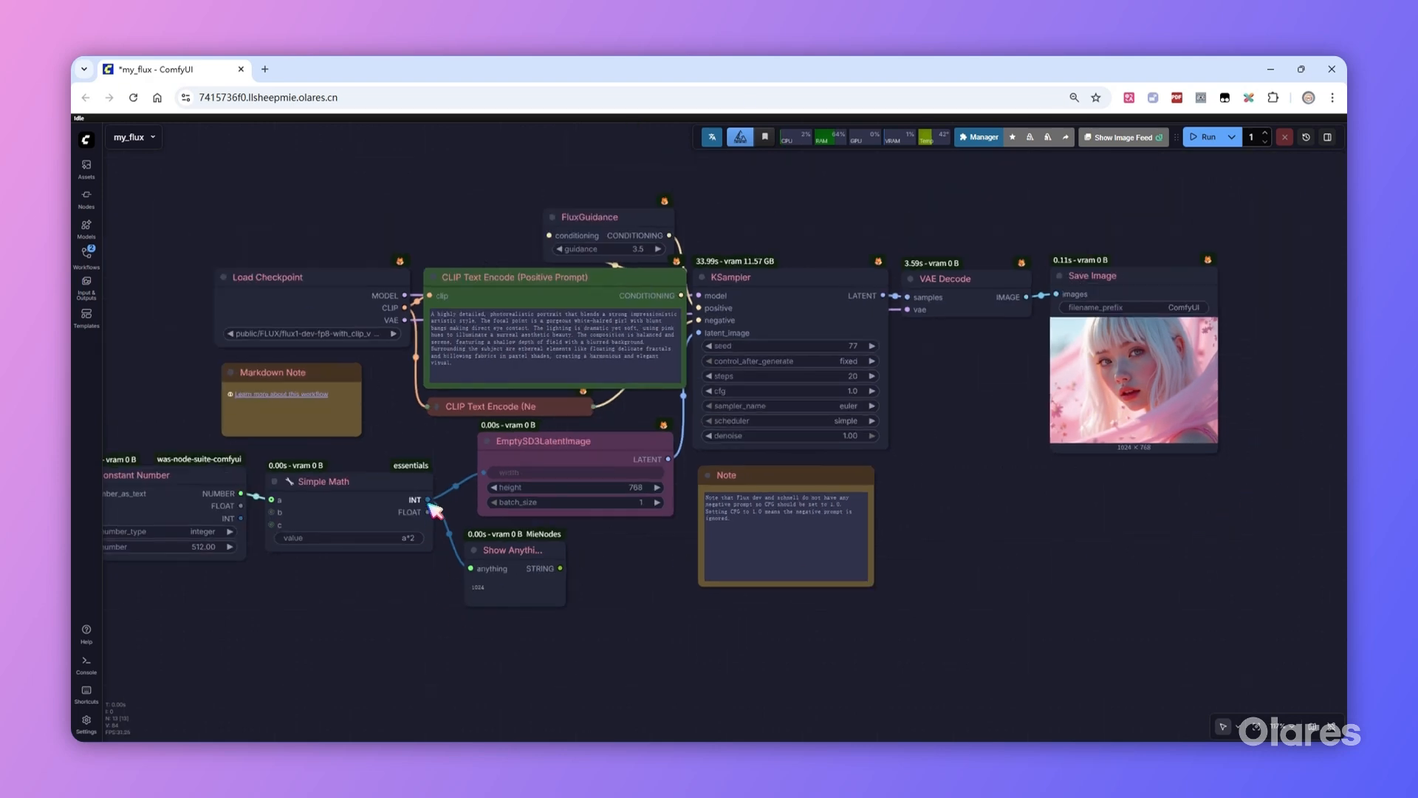
Connect Simple Math's INT output to EmptySD3LatentImage's height input as well and run the workflow.
drag(427, 501, 493, 490)
click(1209, 136)
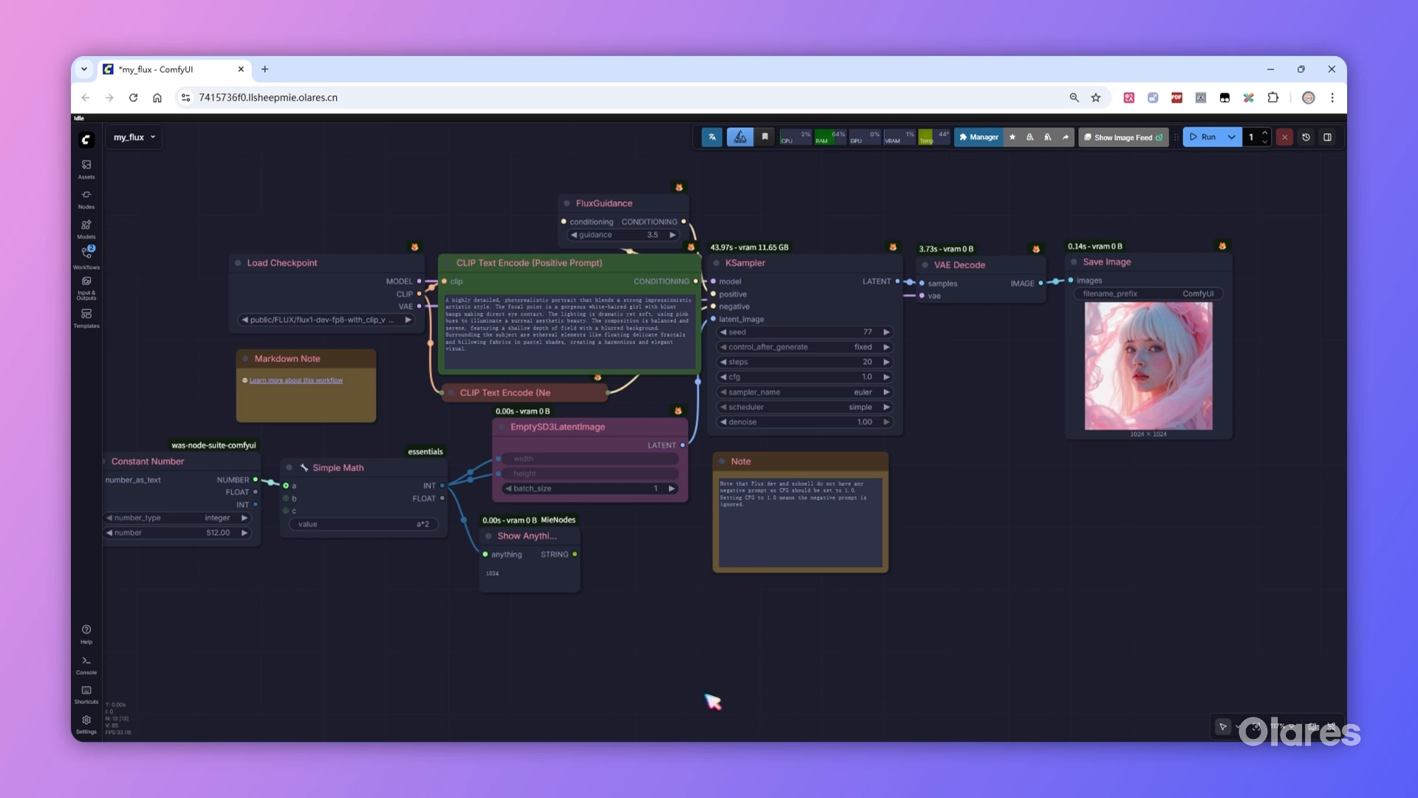
Mute the Simple Math node, try to run the workflow and dismiss the error report.
drag(624, 647, 675, 640)
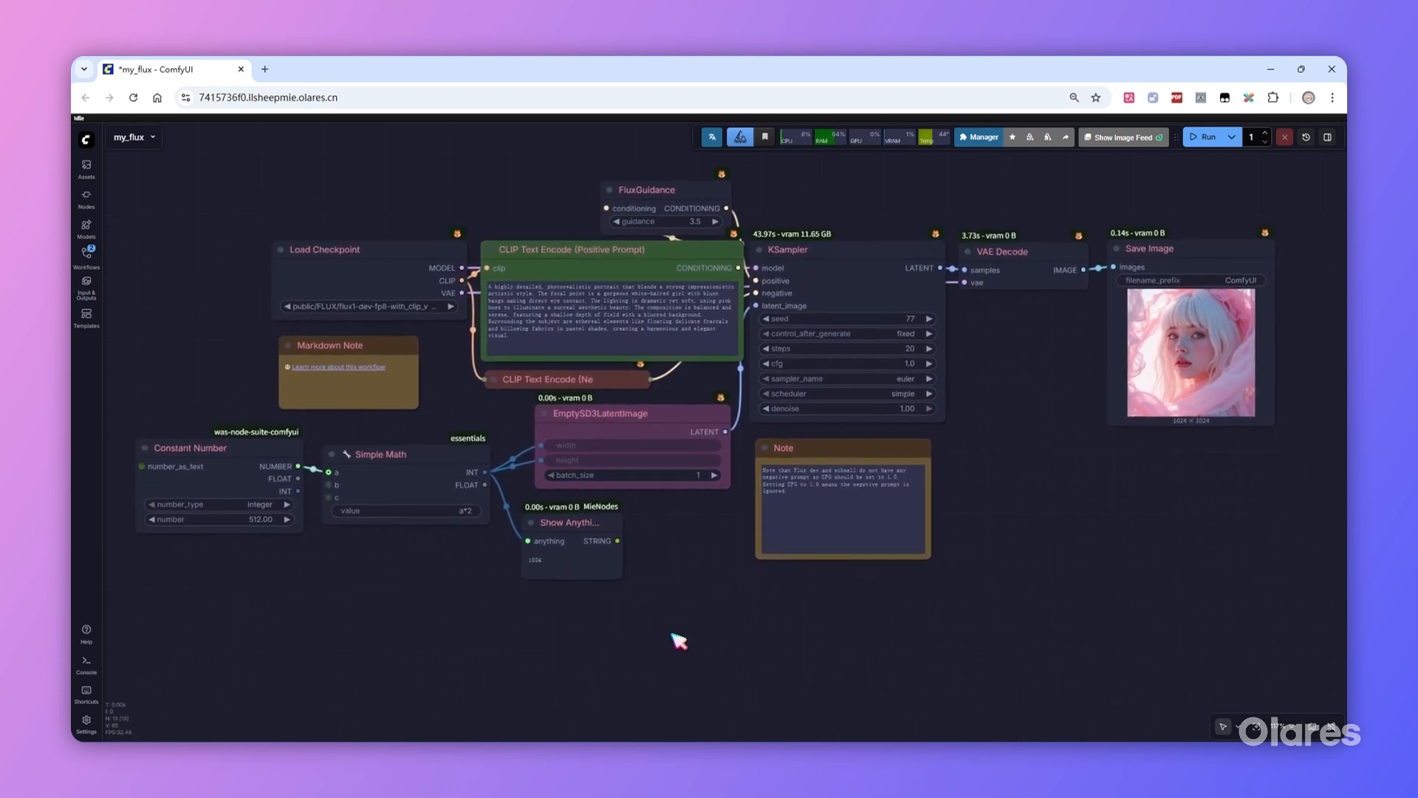
click(423, 460)
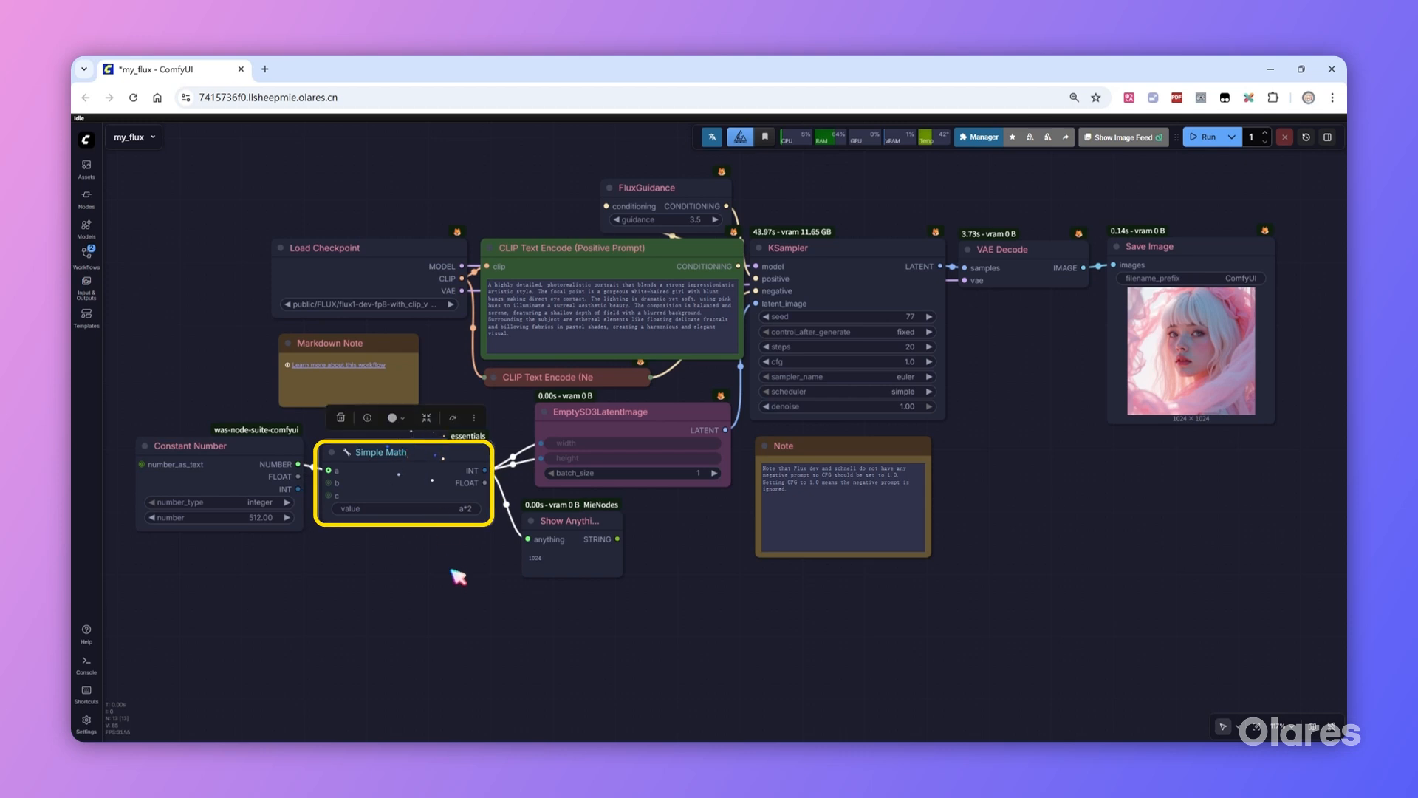
key(ctrl+m)
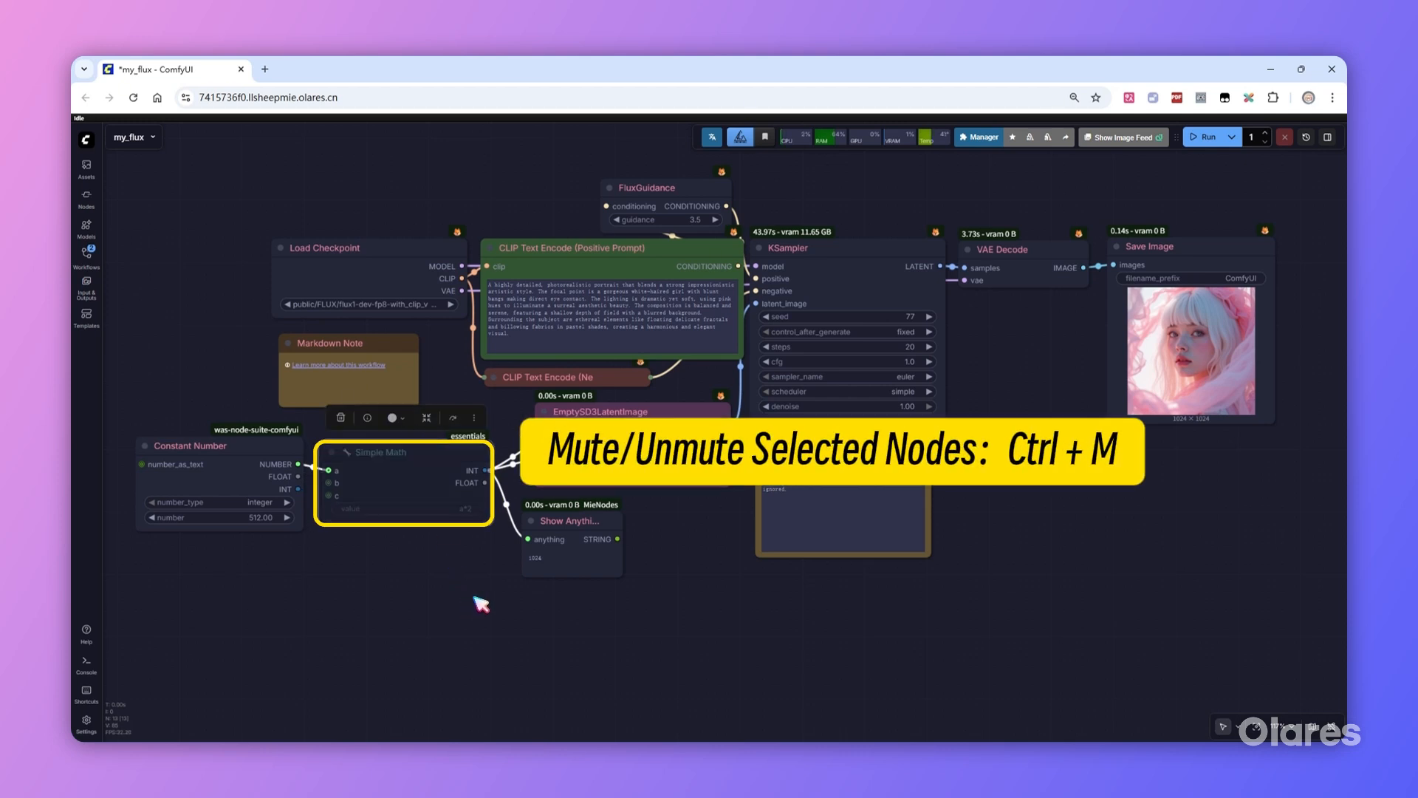
click(1203, 138)
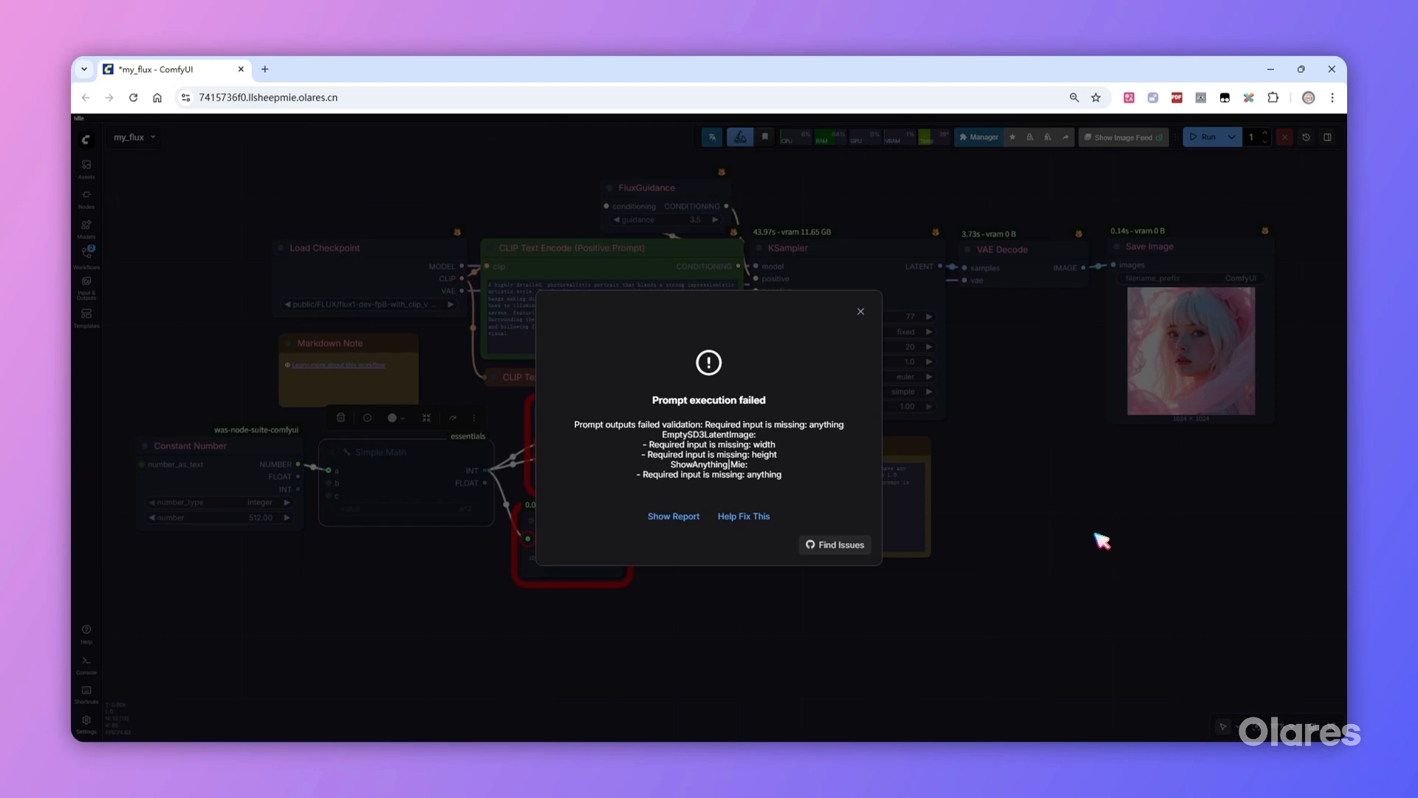
click(860, 311)
Bypass the Simple Math node and try to run the workflow.
click(446, 460)
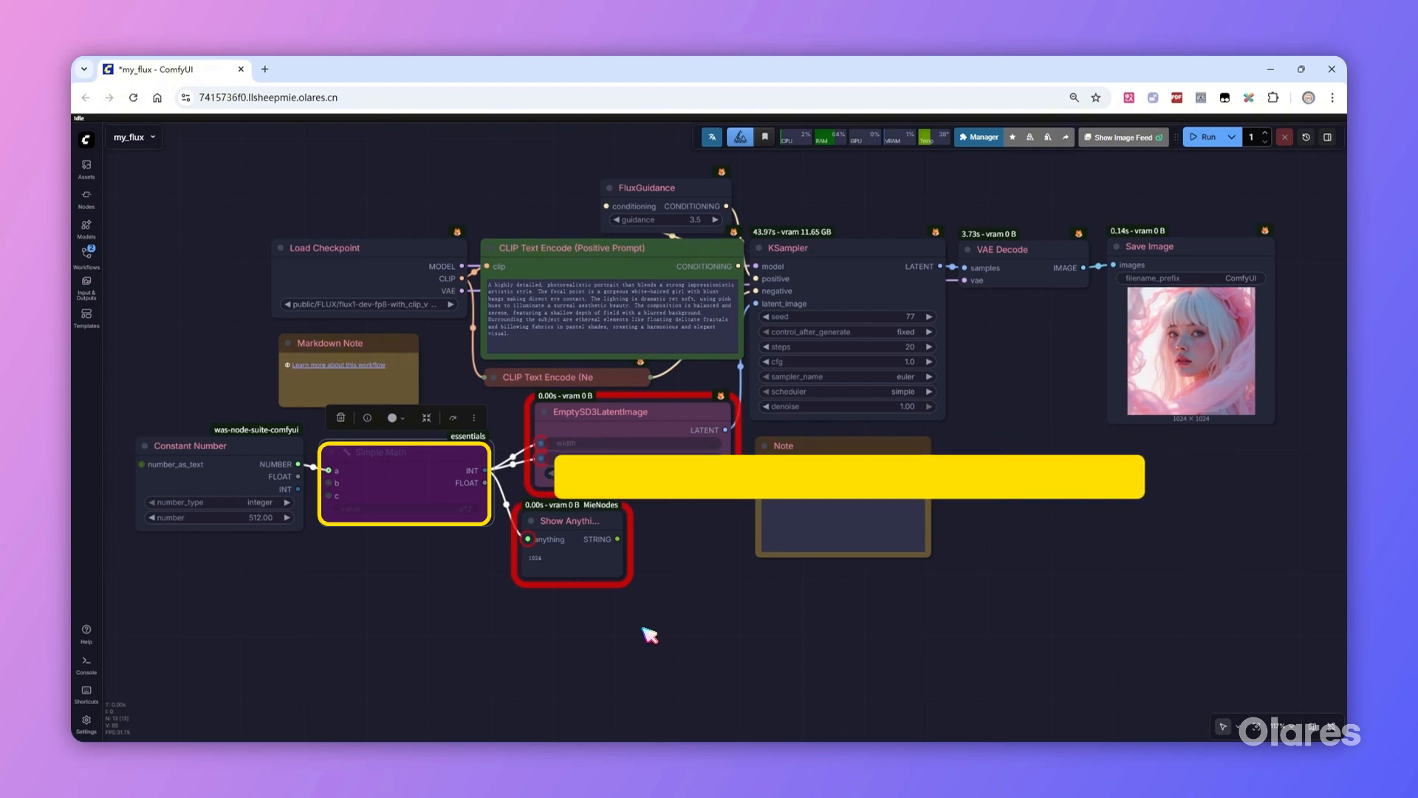
click(1204, 137)
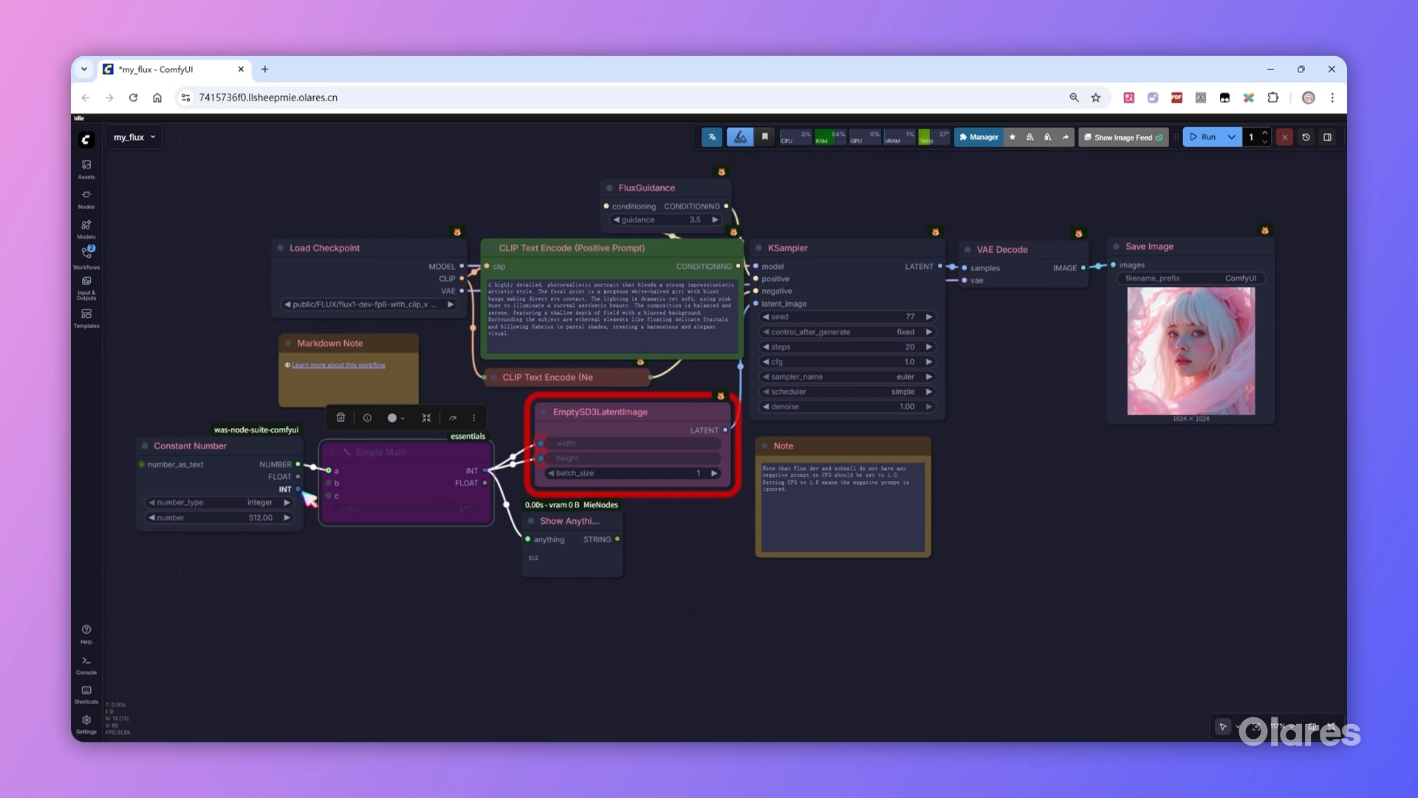
Connect Constant Number's INT output to Simple Math's input a in place of NUMBER and run the workflow.
drag(298, 476, 330, 484)
click(1197, 135)
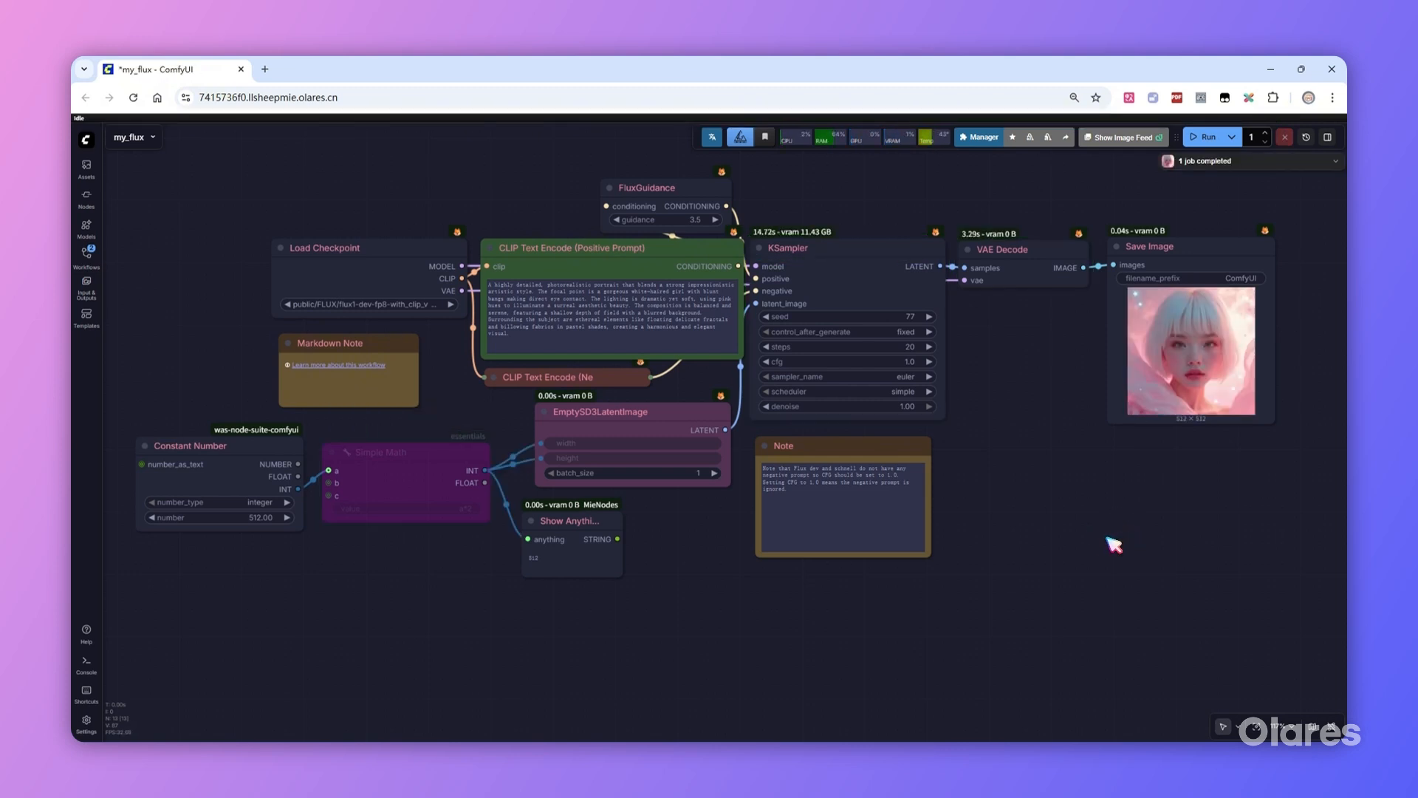
Remove the bypass from the Simple Math node and deselect it.
click(423, 453)
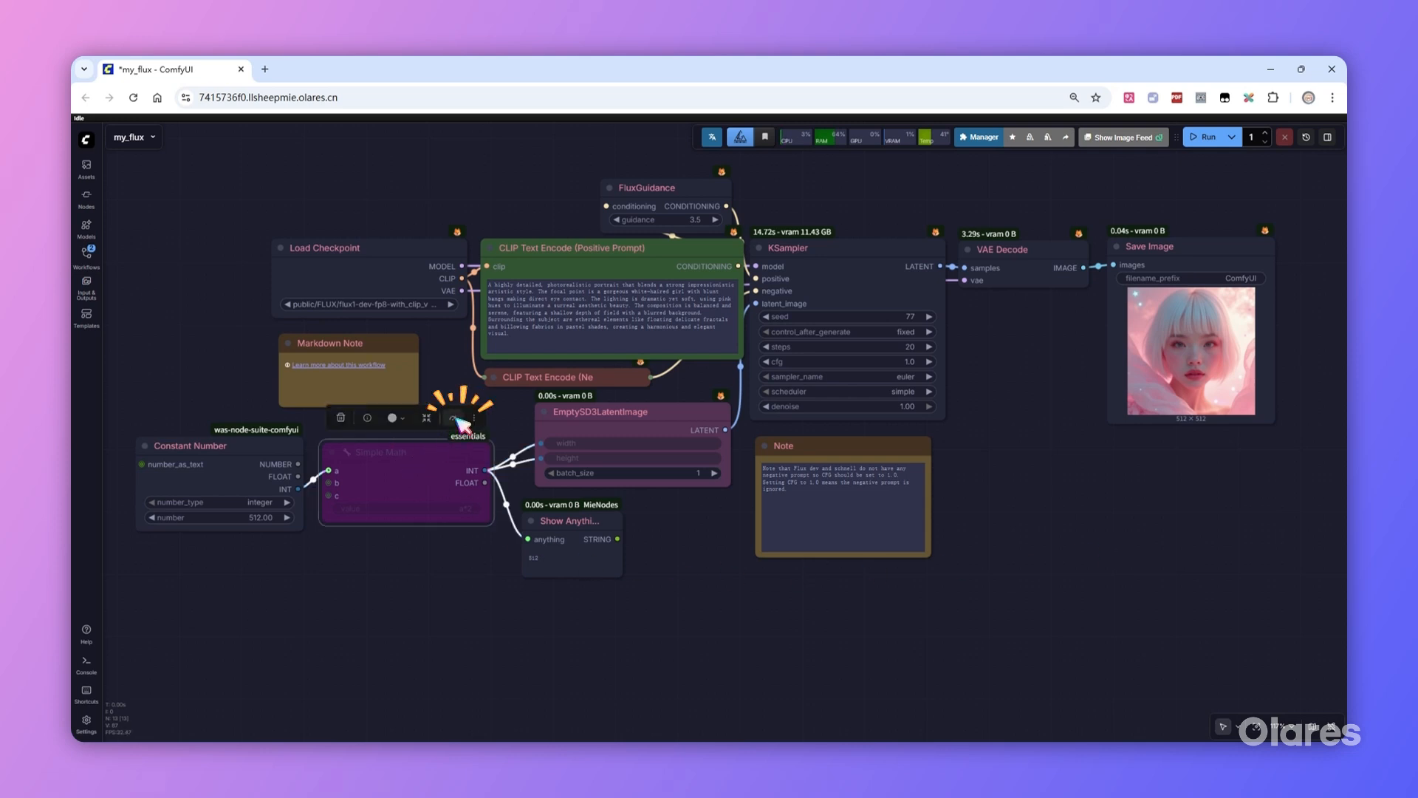
click(453, 419)
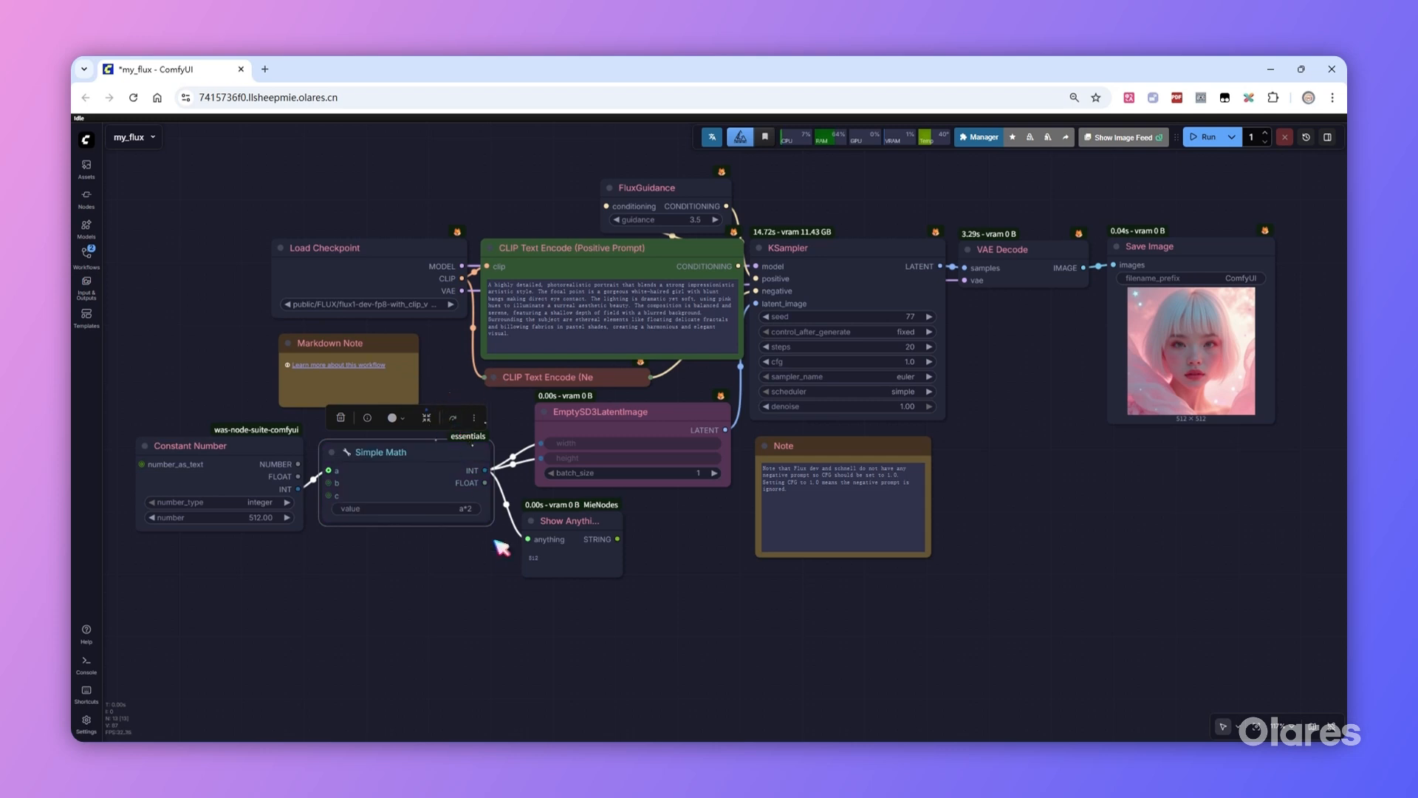
click(505, 586)
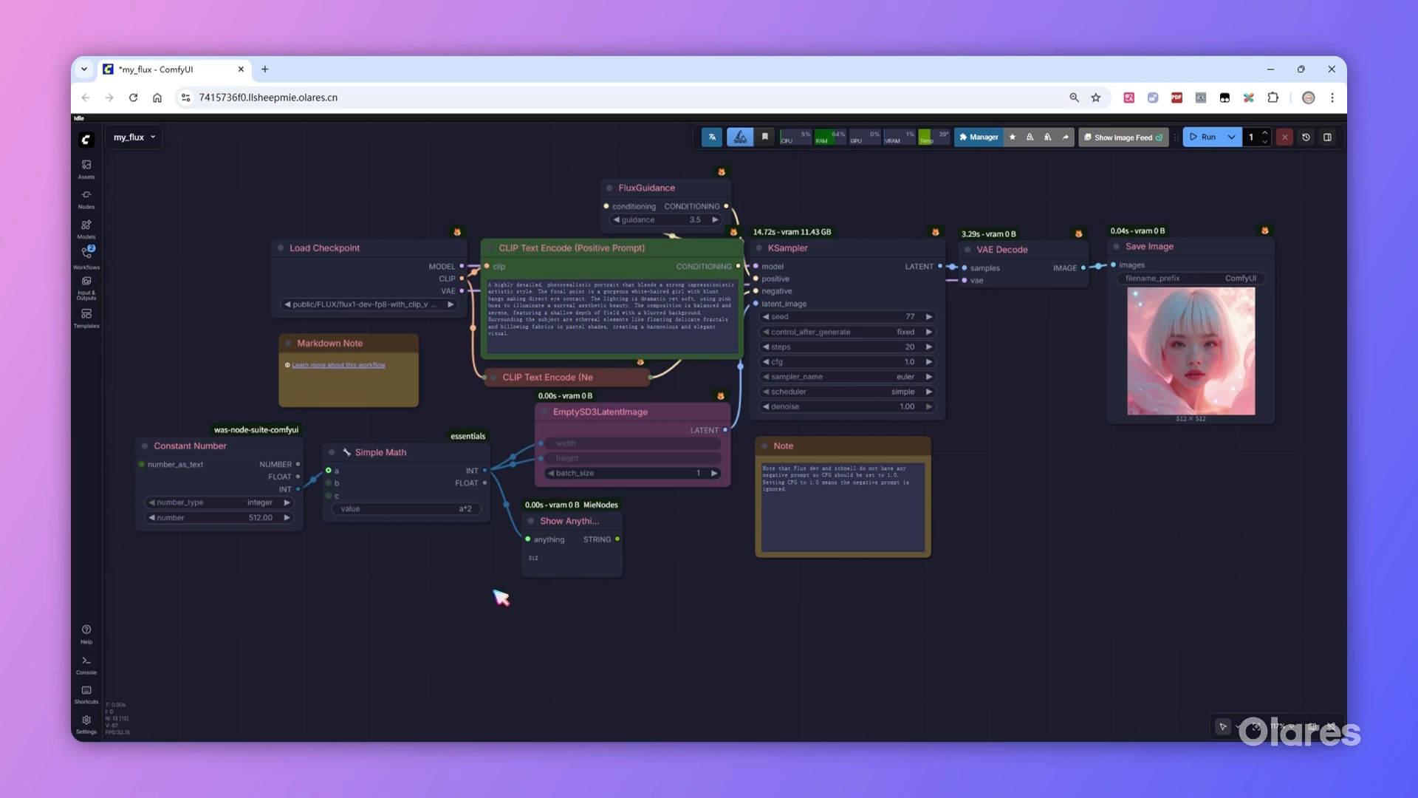
Insert a reroute node on Simple Math's INT output links and place it below the Simple Math node.
right_click(485, 470)
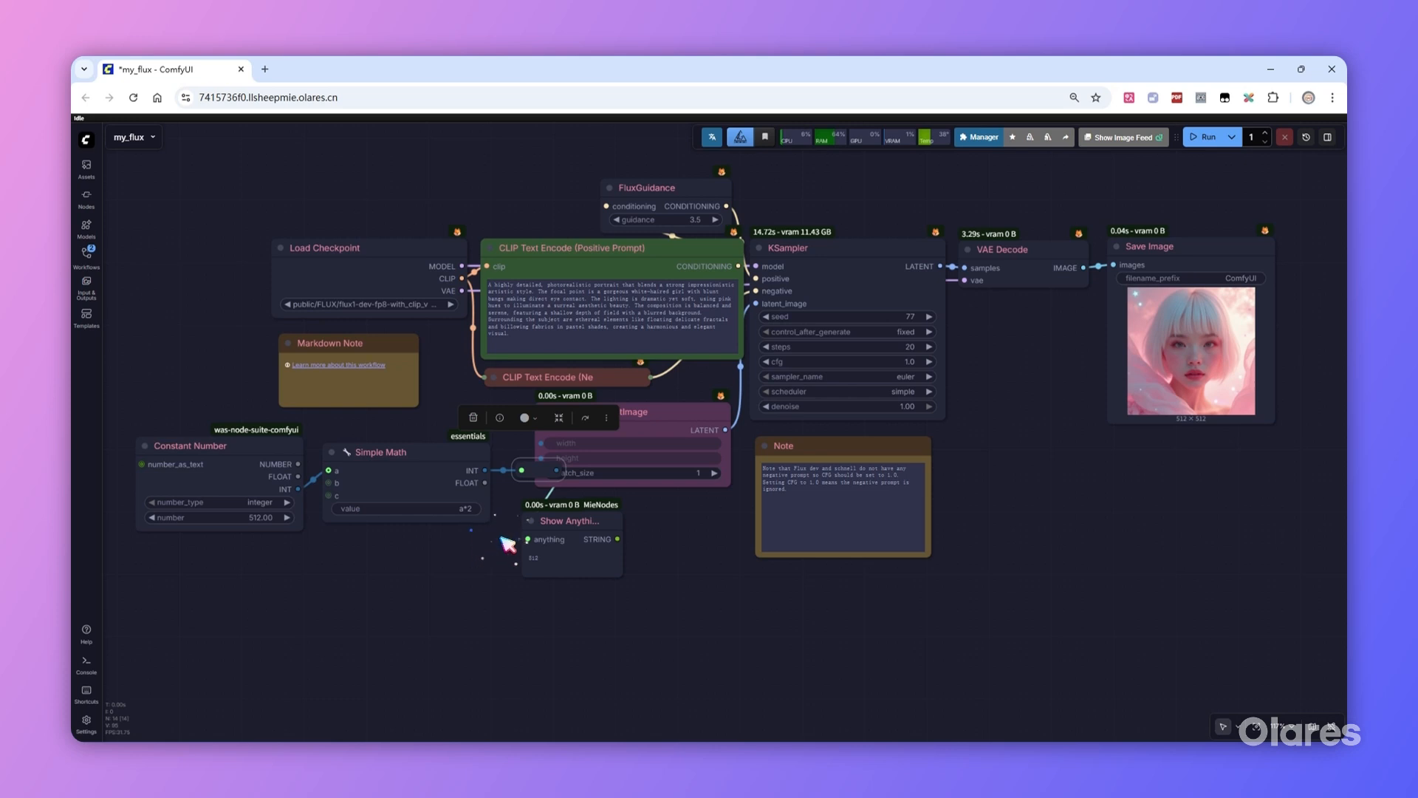
drag(541, 480, 472, 628)
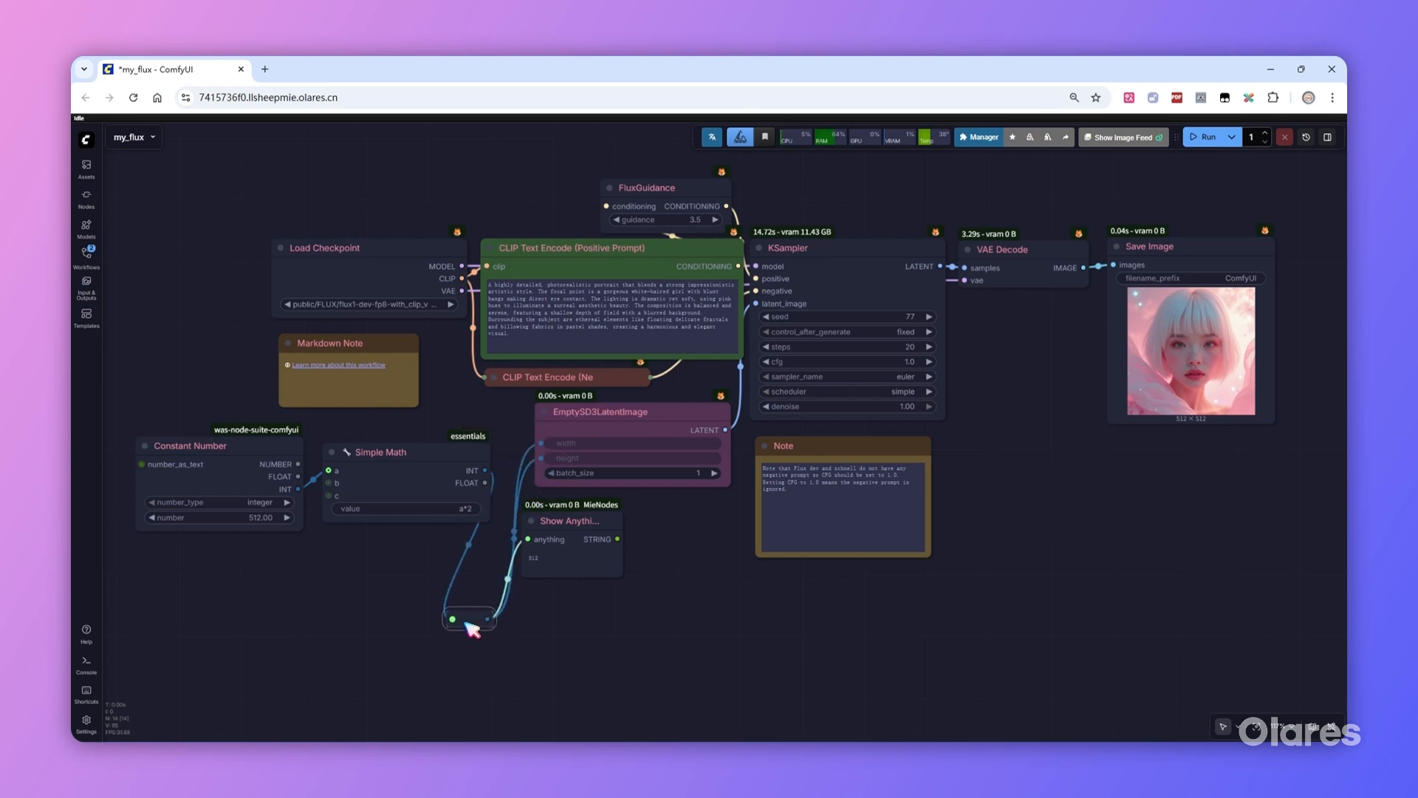
click(558, 627)
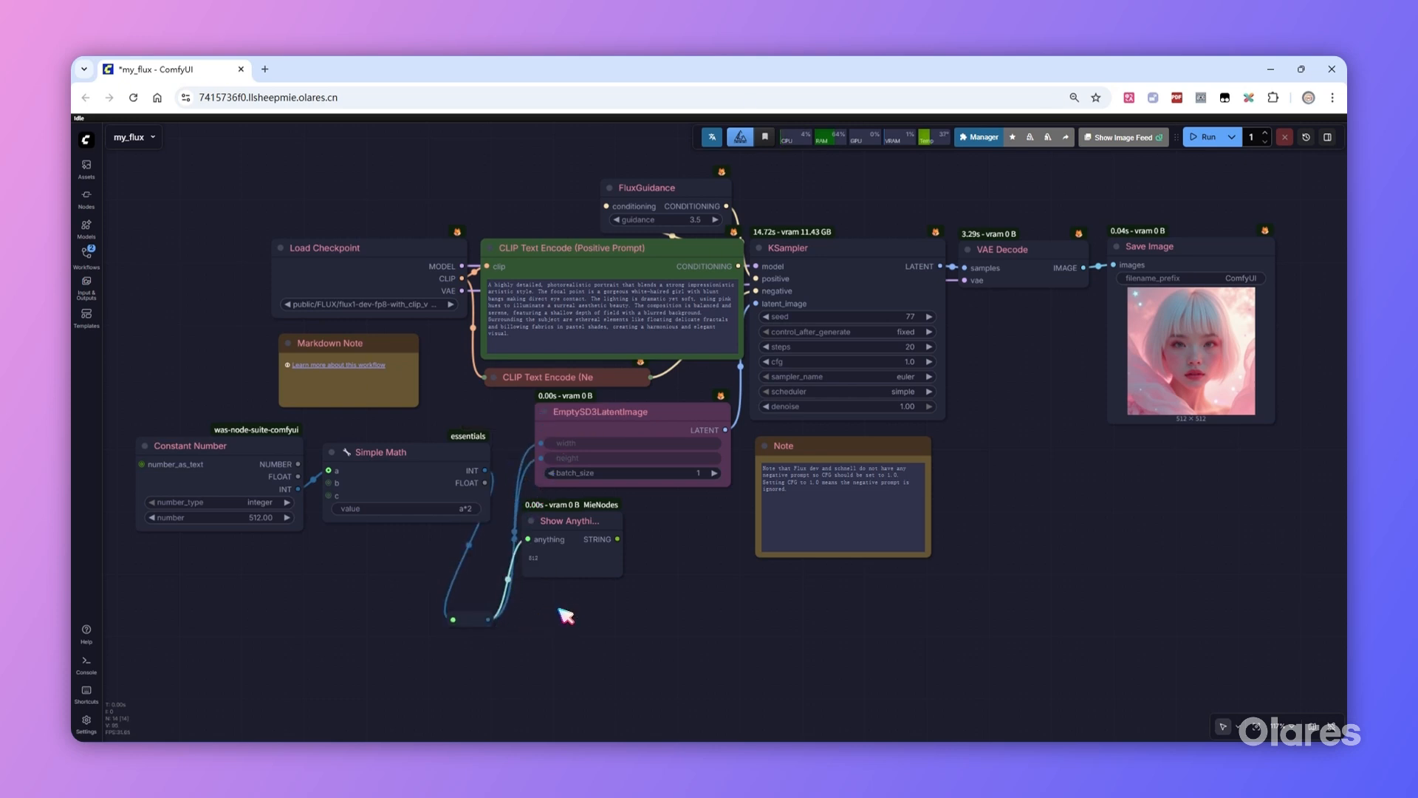
Duplicate the Constant Number node below the original and set the copy's number to 768.
drag(259, 451, 254, 574)
click(262, 643)
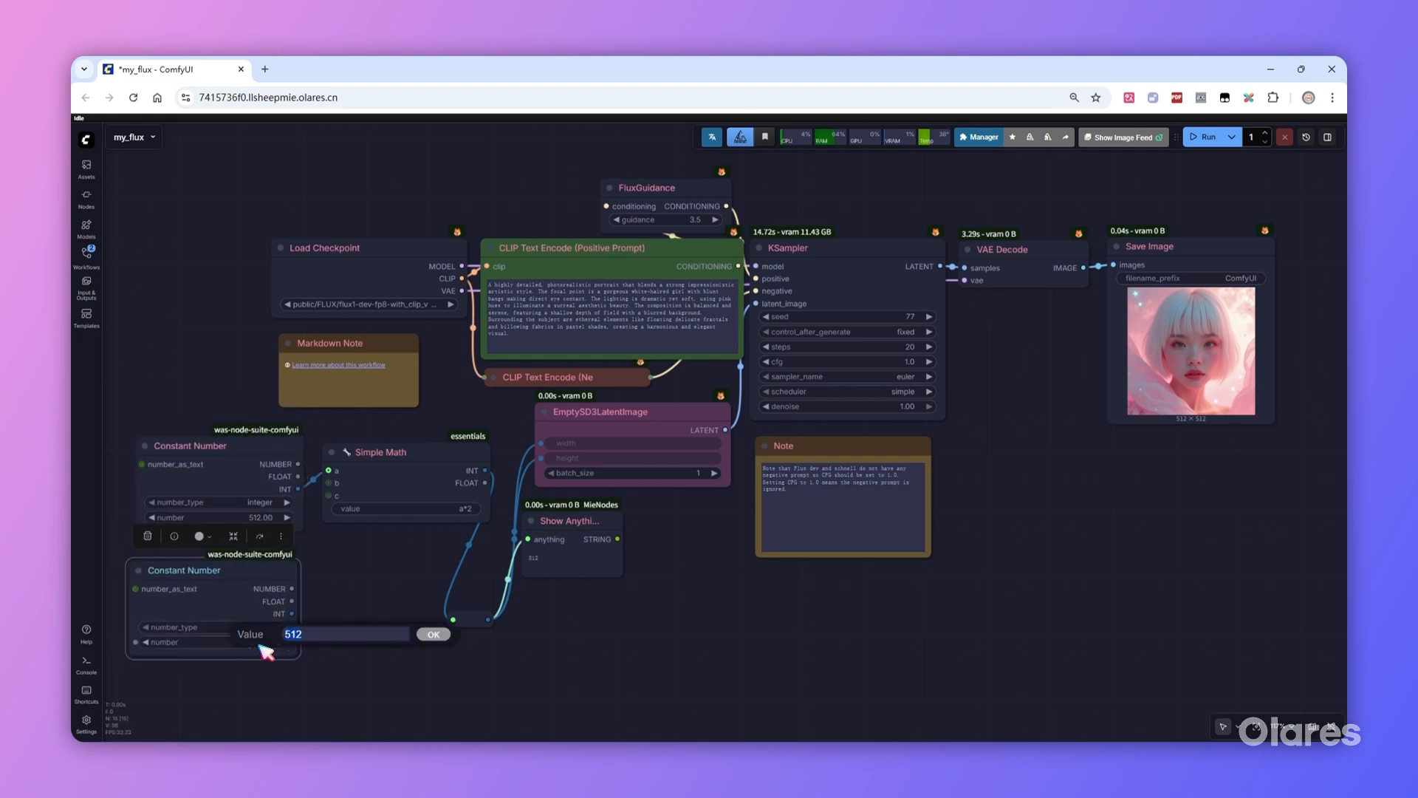
key(Return)
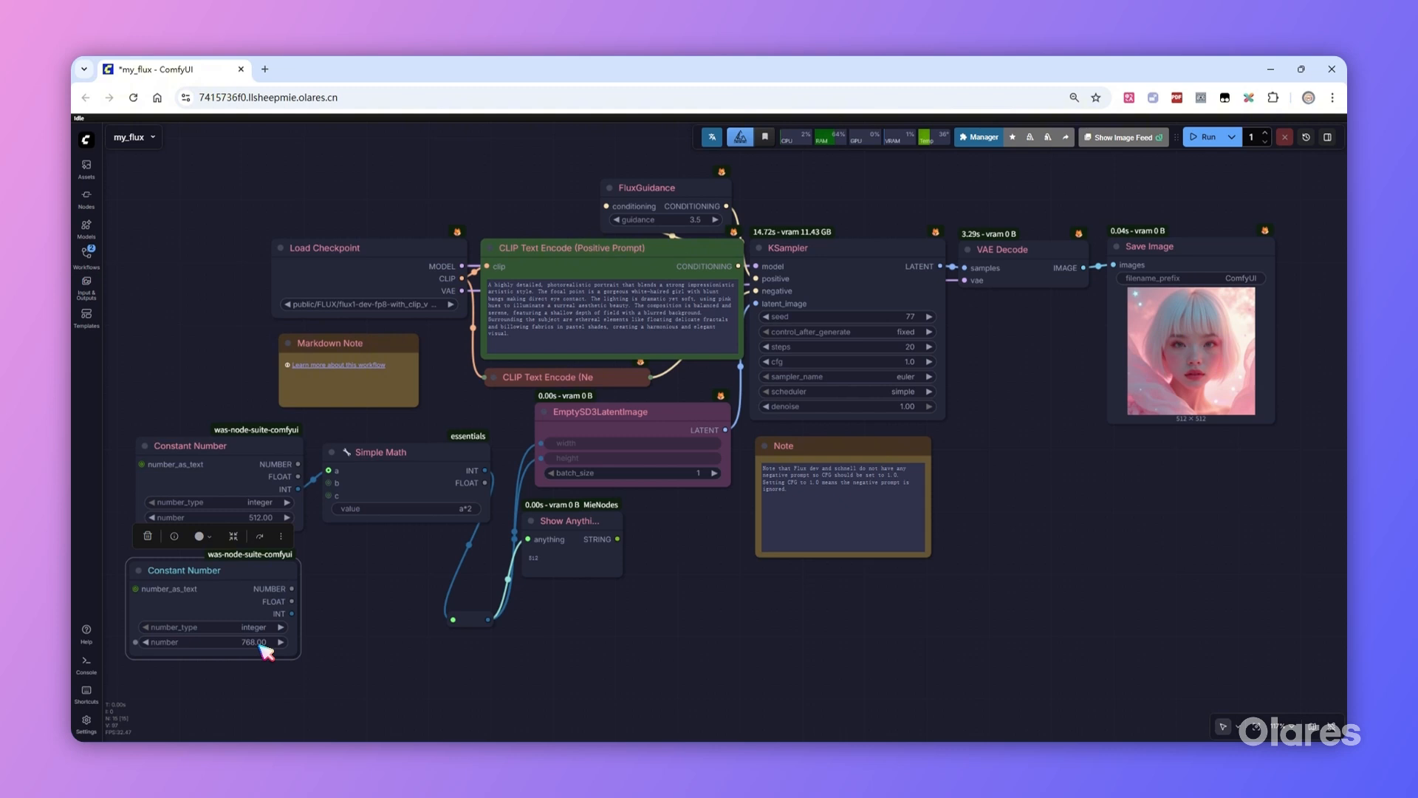
Connect the duplicated Constant Number's INT output to the reroute node in place of Simple Math and run the workflow.
drag(292, 614, 466, 625)
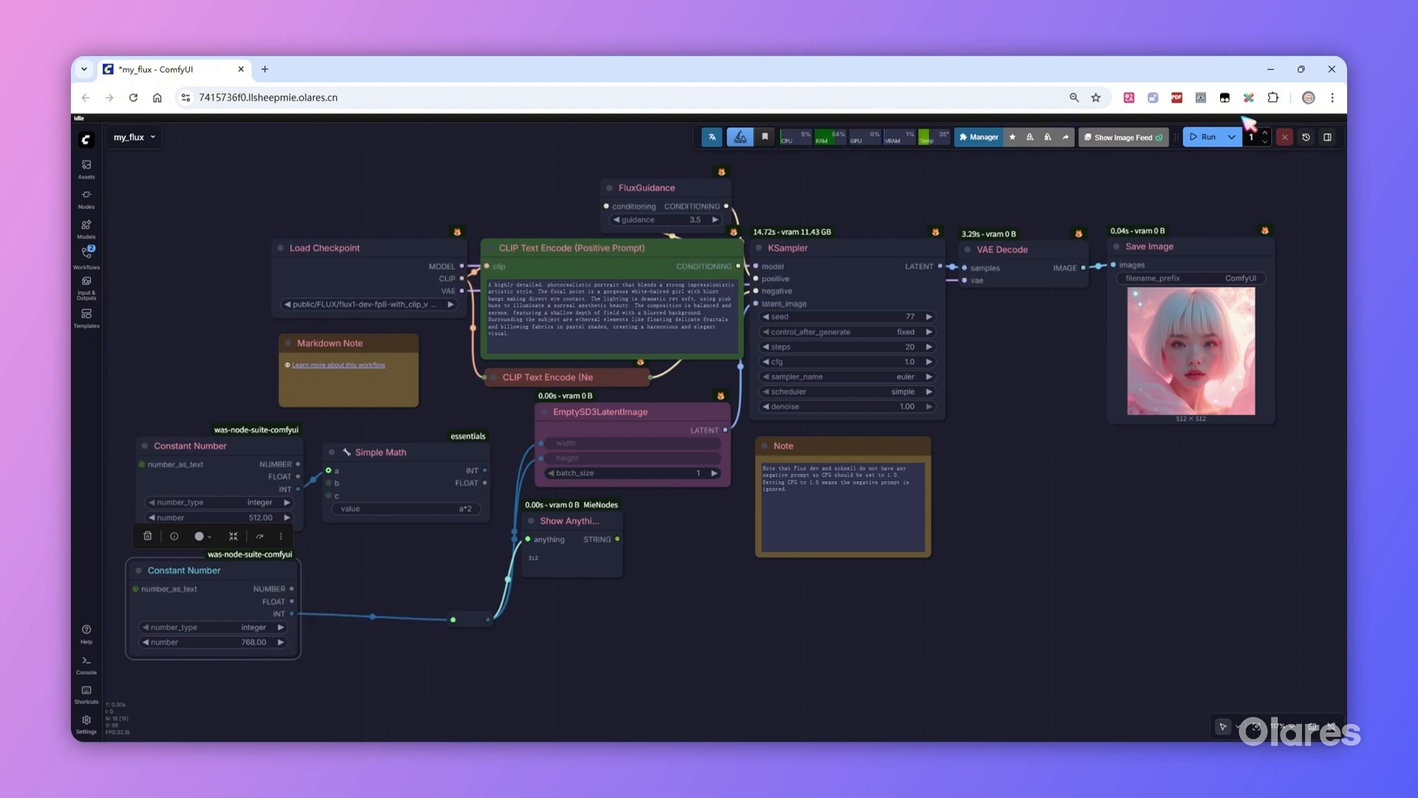
click(1205, 136)
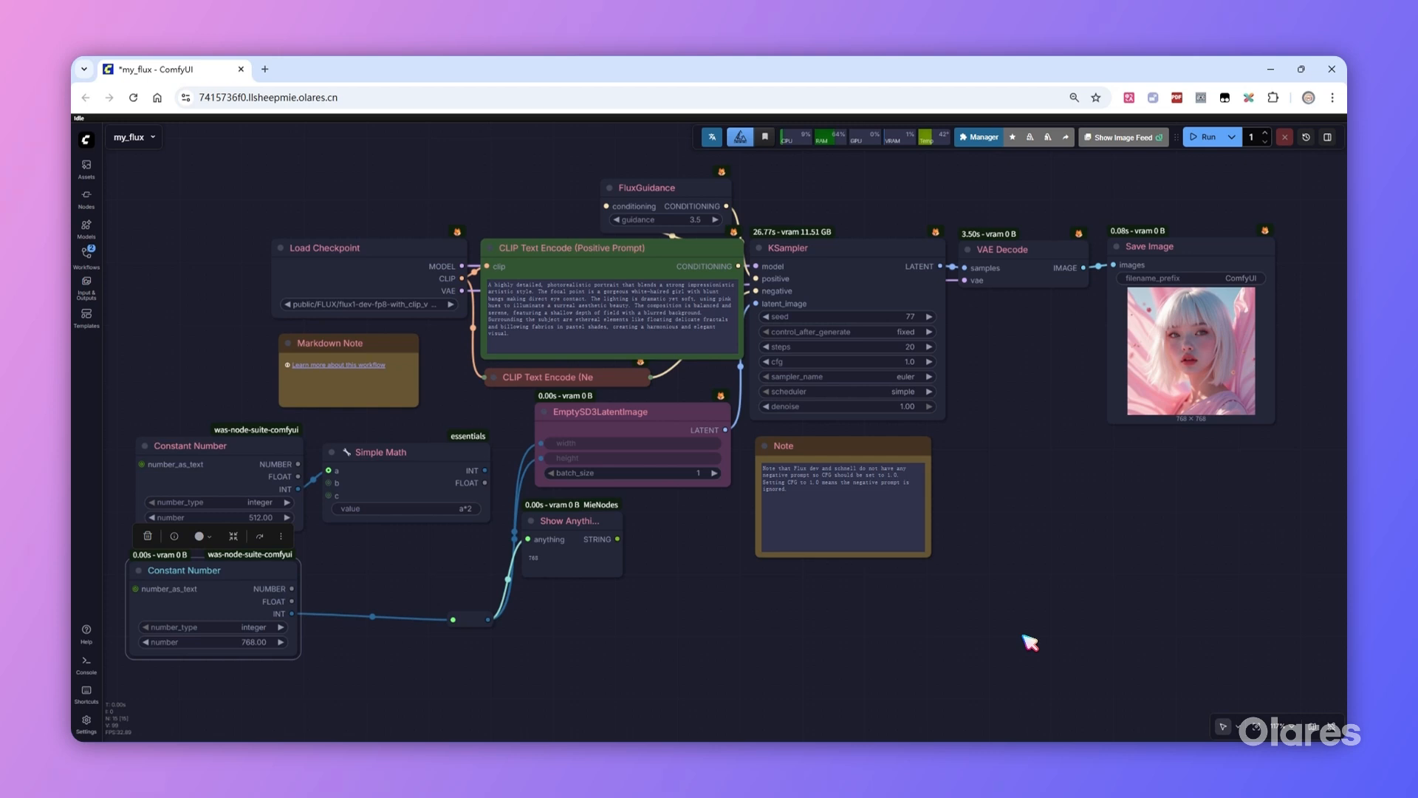
click(654, 624)
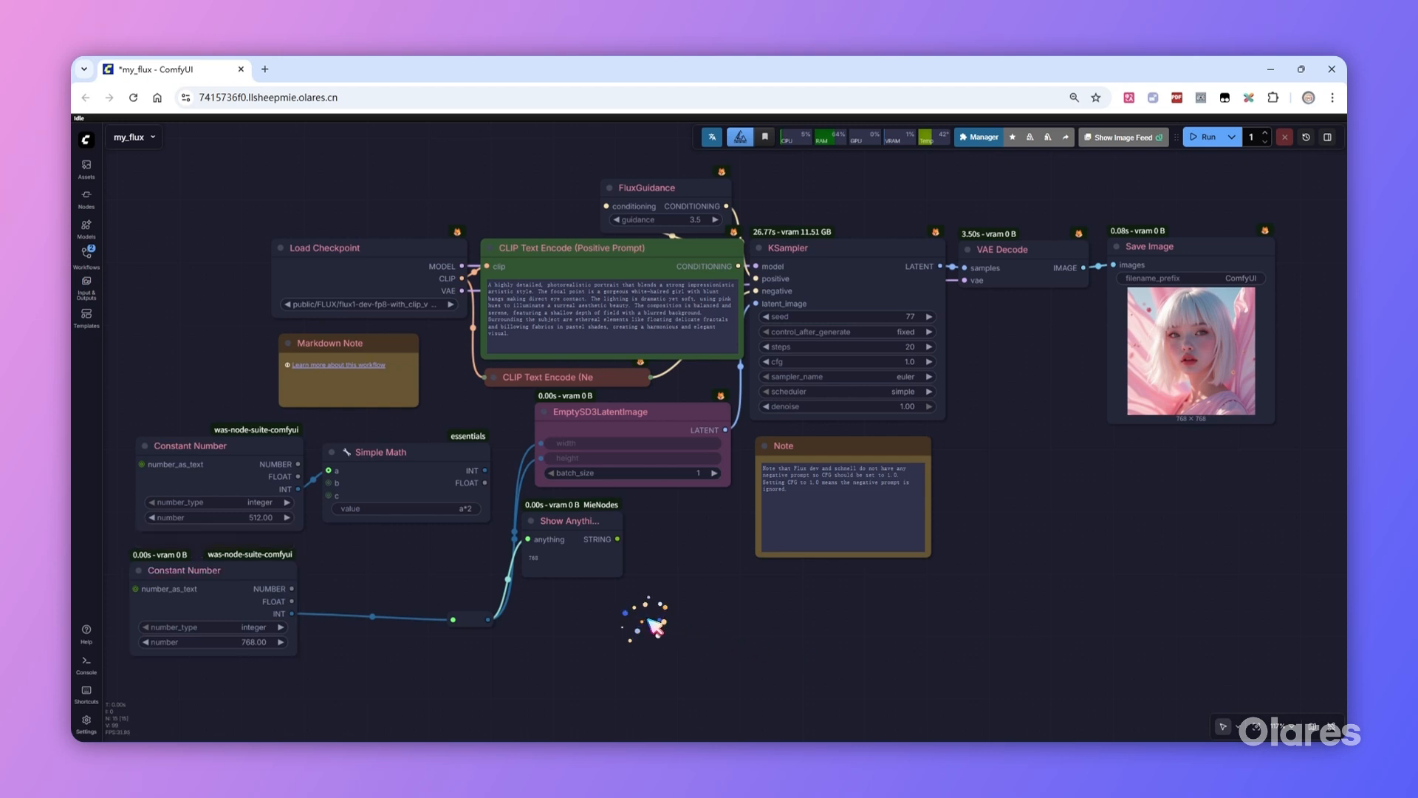
Add a SetNode, connect the lower Constant Number's INT output to it and set its constant to width.
double_click(361, 558)
text(set)
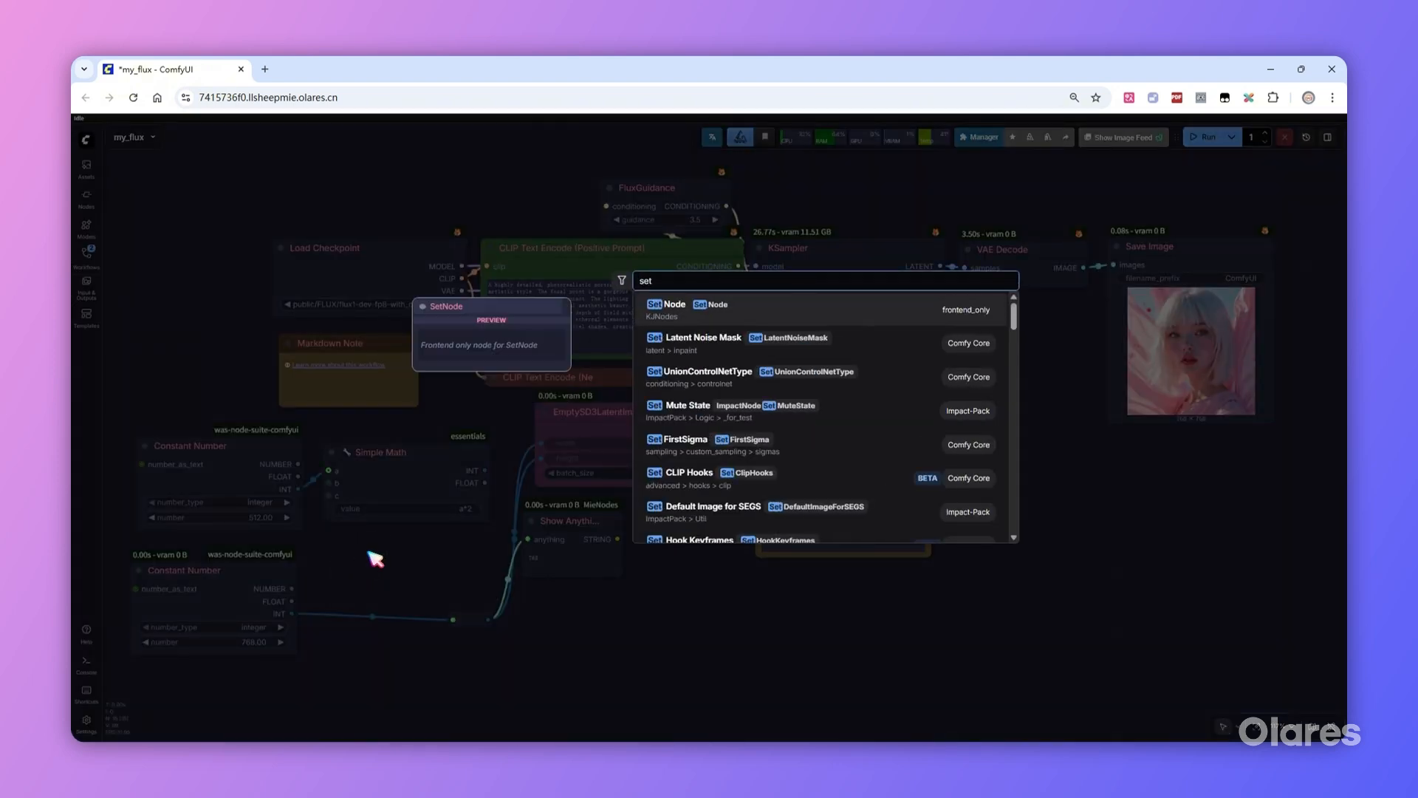
click(700, 307)
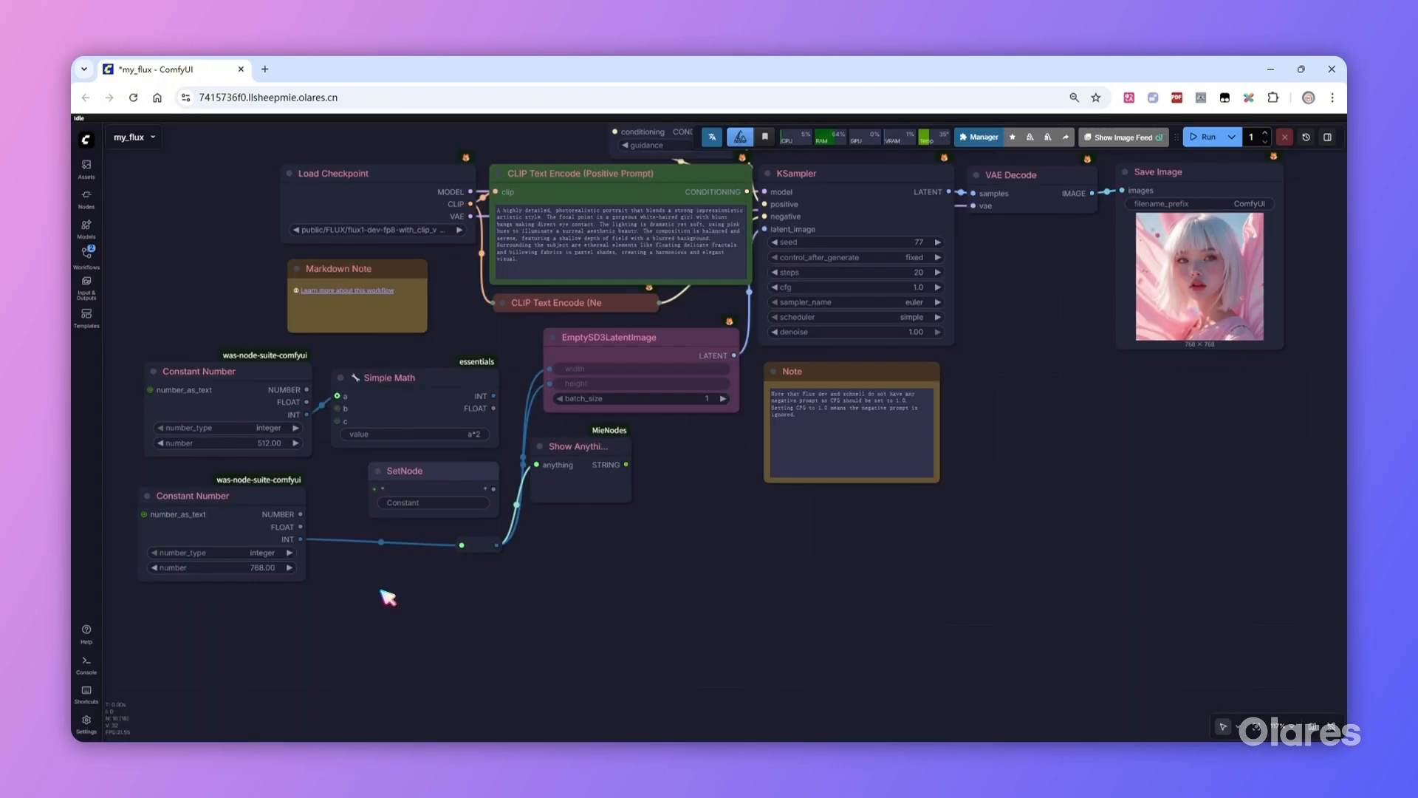
drag(301, 539, 368, 500)
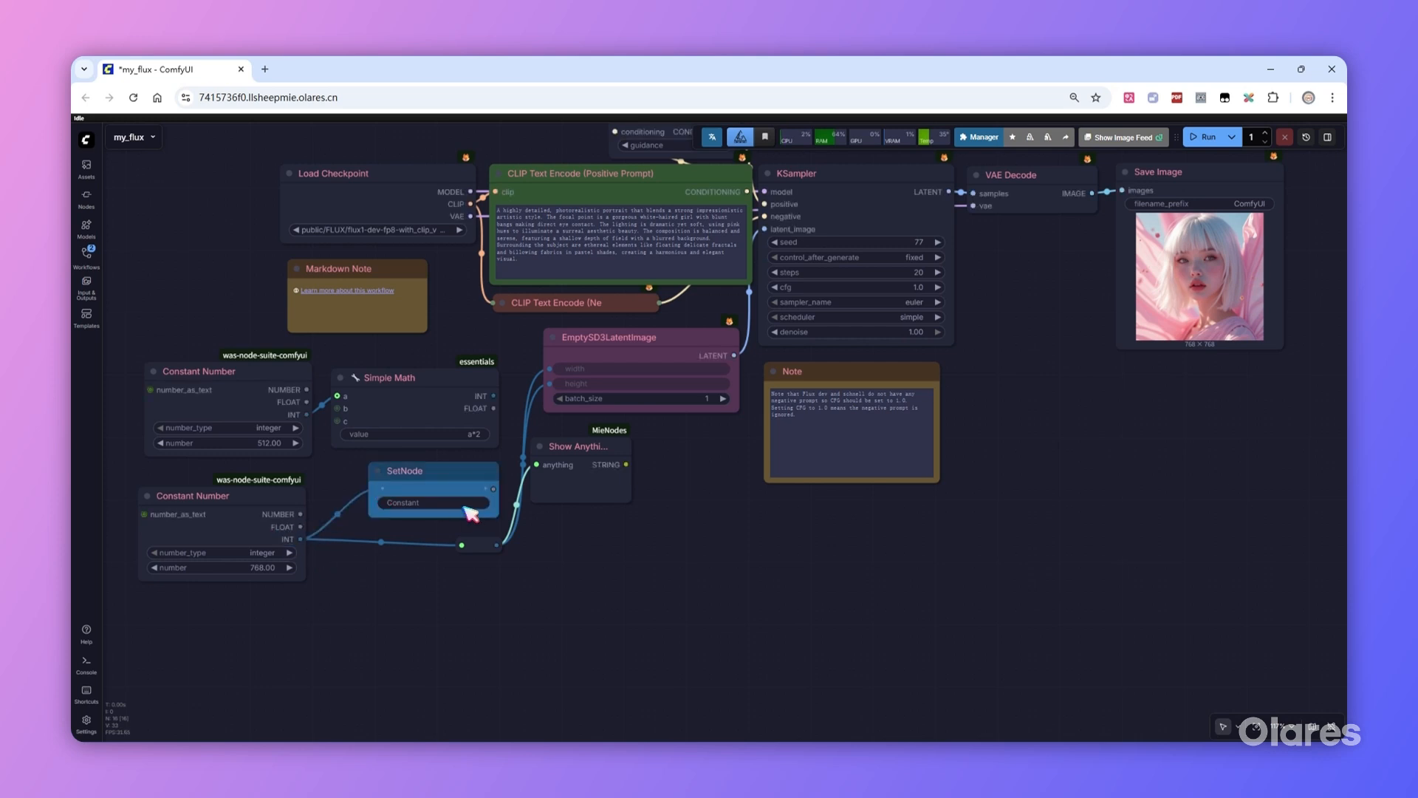
click(464, 505)
key(Return)
Duplicate the Set_width node with its input connection kept and set the copy's constant to height.
key(ctrl+c)
key(ctrl+shift+v)
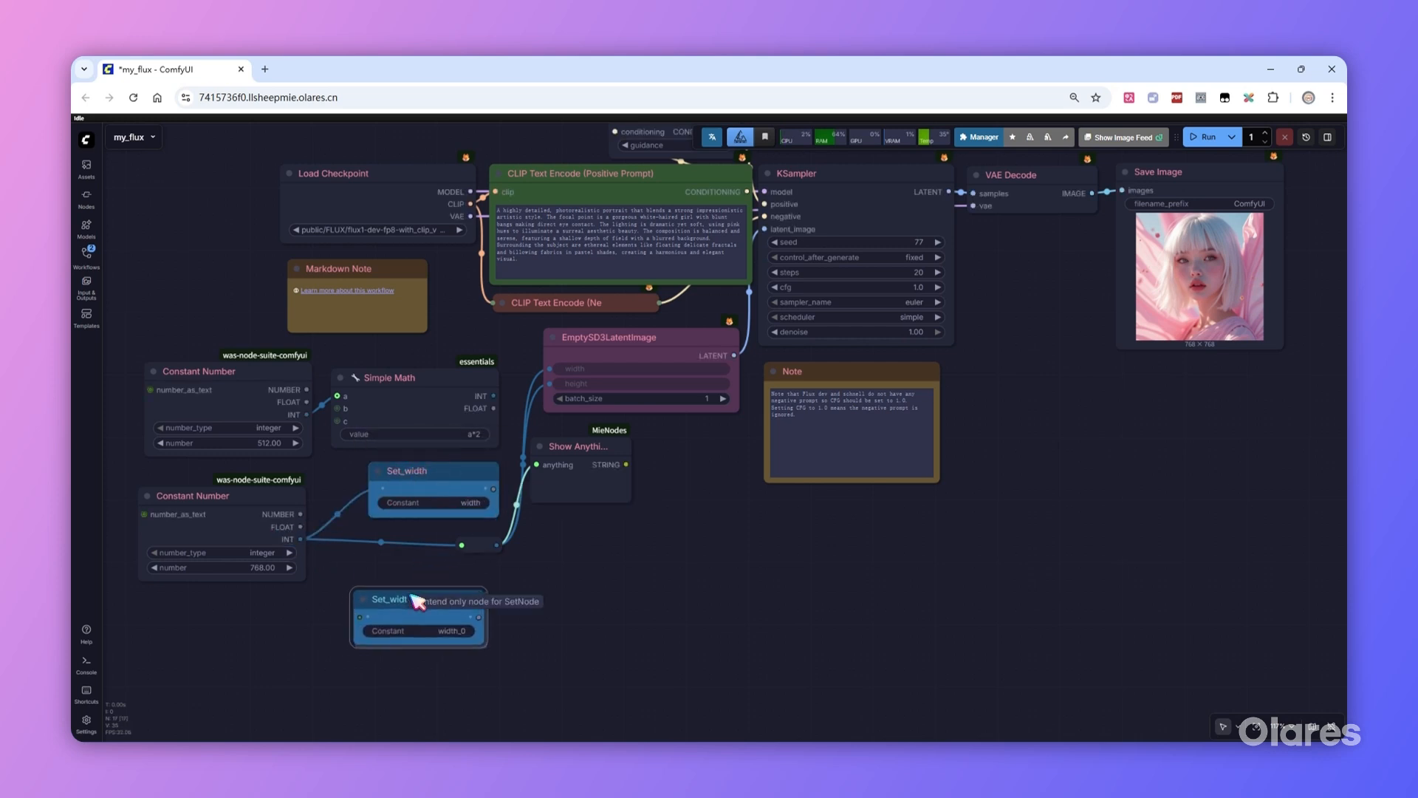
click(427, 634)
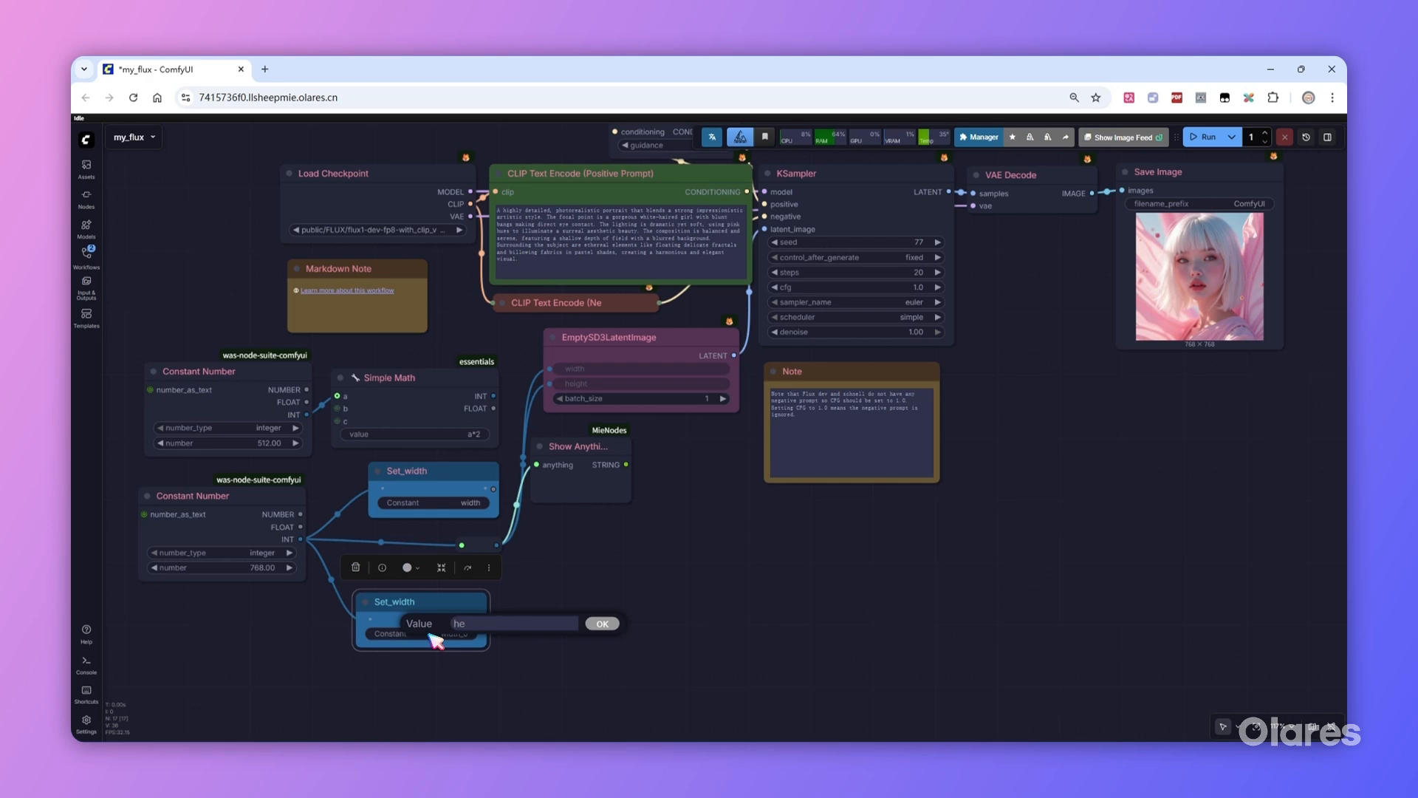
text(height)
key(Return)
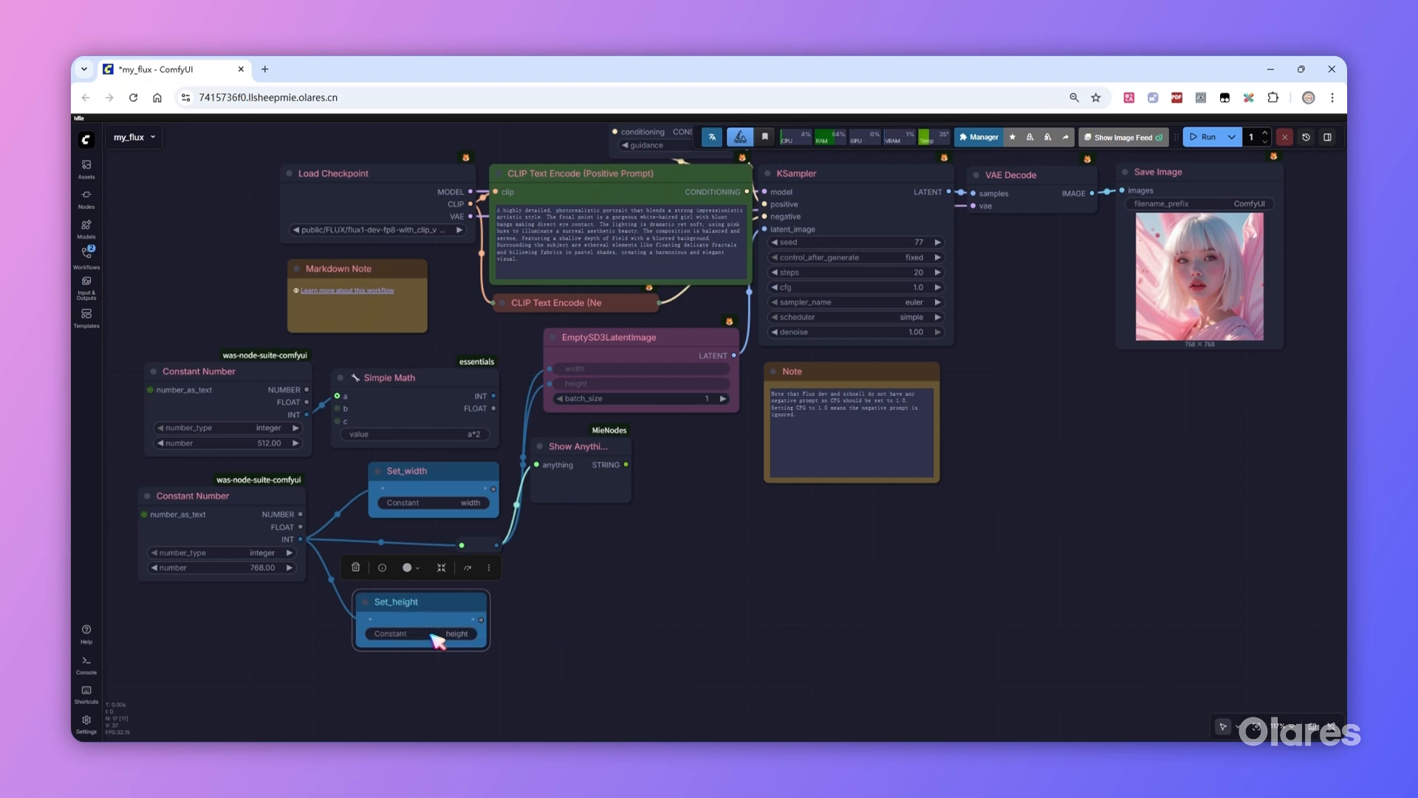
Delete the reroute node between the lower Constant Number and the latent size inputs.
click(561, 625)
click(480, 548)
key(Delete)
Add a GetNode below the Show Anything node.
double_click(571, 532)
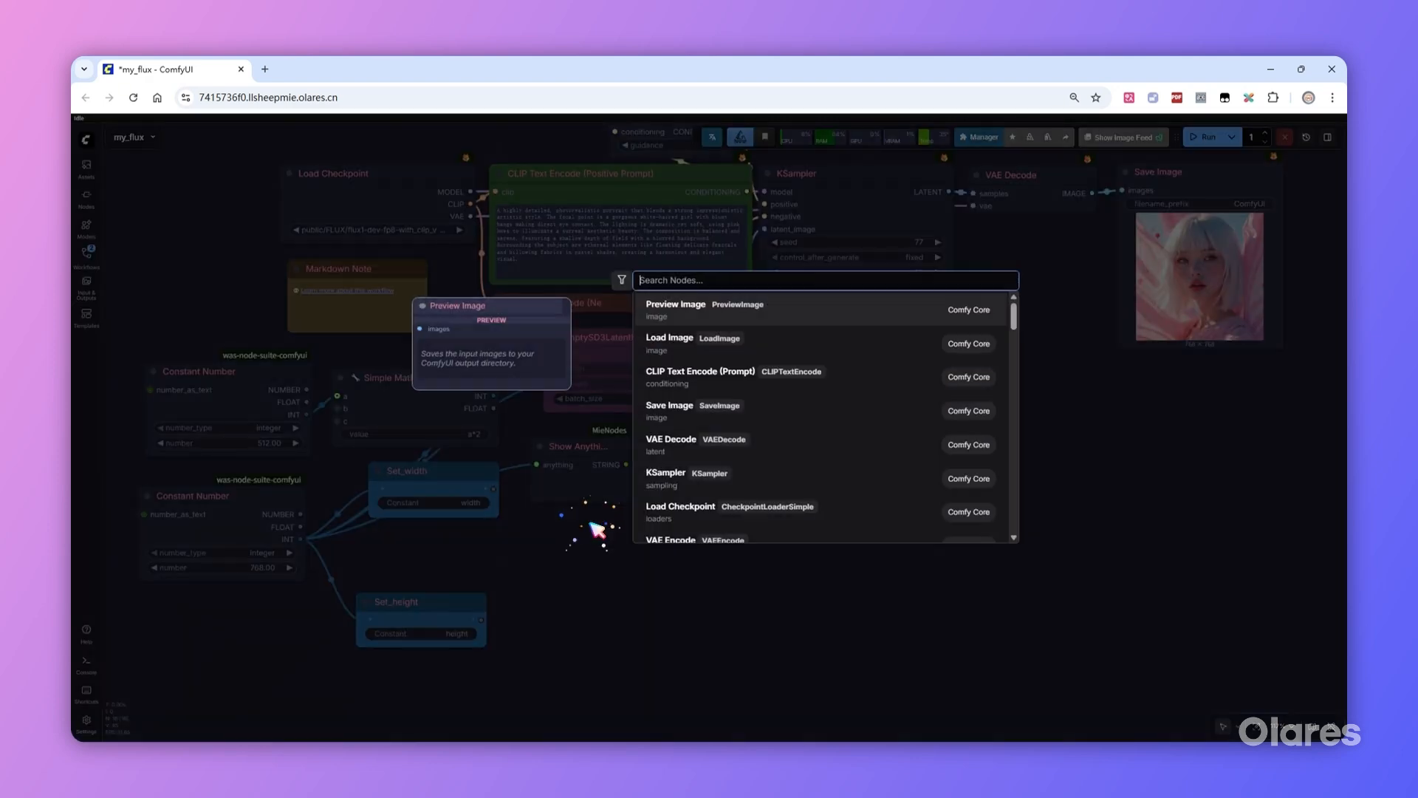
text(get)
key(BackSpace)
key(BackSpace)
key(BackSpace)
text(get)
click(735, 311)
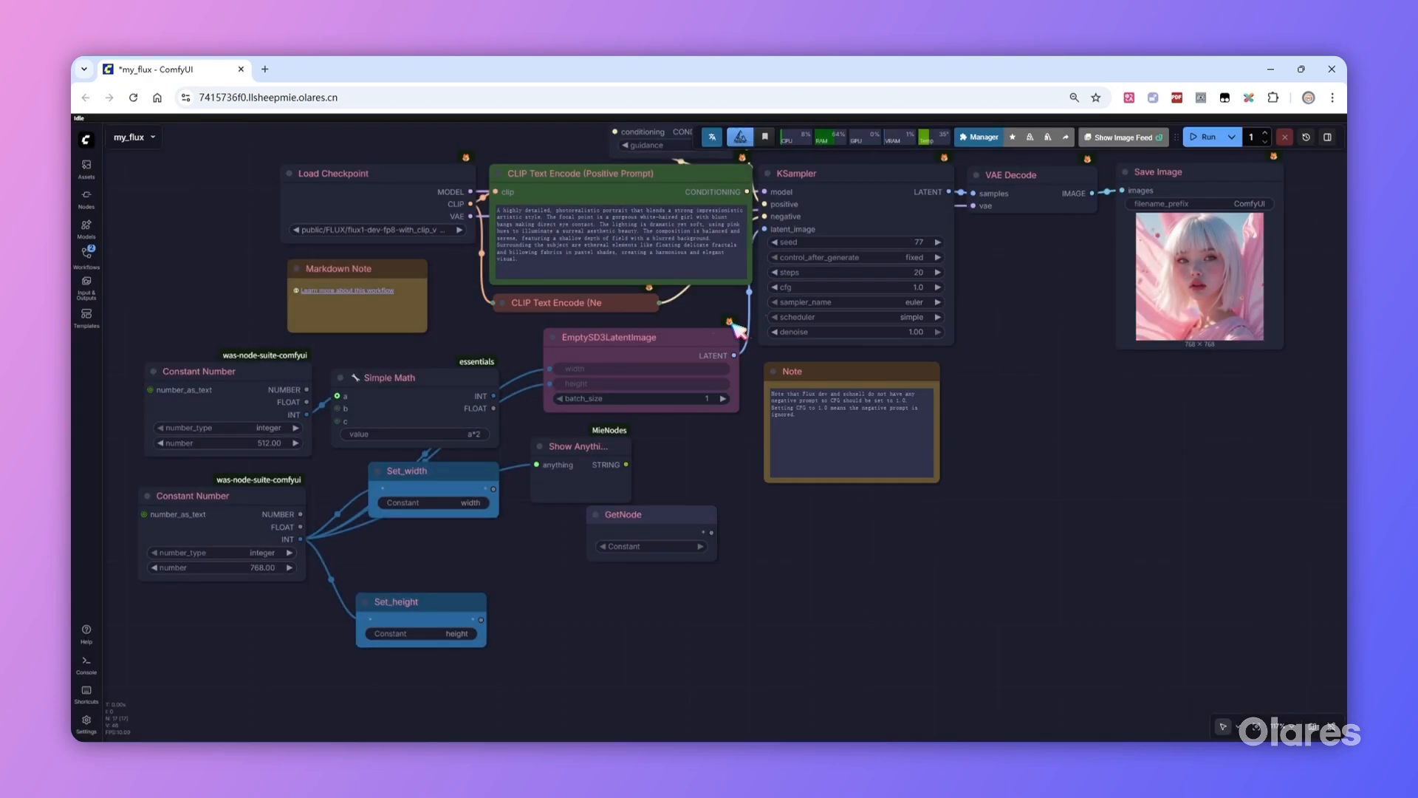
Duplicate the GetNode and connect the two nodes' outputs to EmptySD3LatentImage's width and height inputs.
key(ctrl+c)
key(ctrl+v)
drag(711, 532, 550, 368)
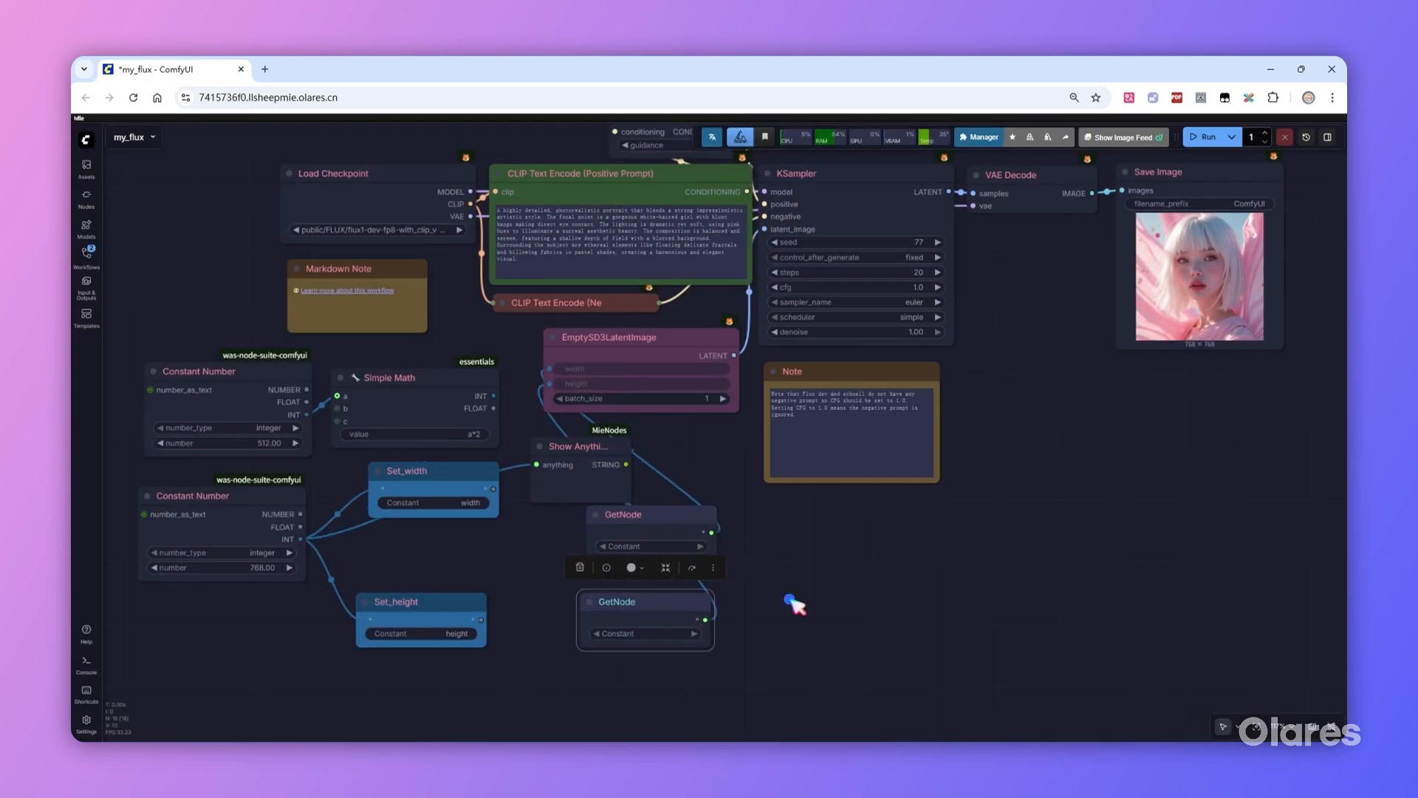
Set the upper GetNode's constant to width and the lower one's to height, and run the workflow.
click(673, 548)
click(685, 551)
click(674, 633)
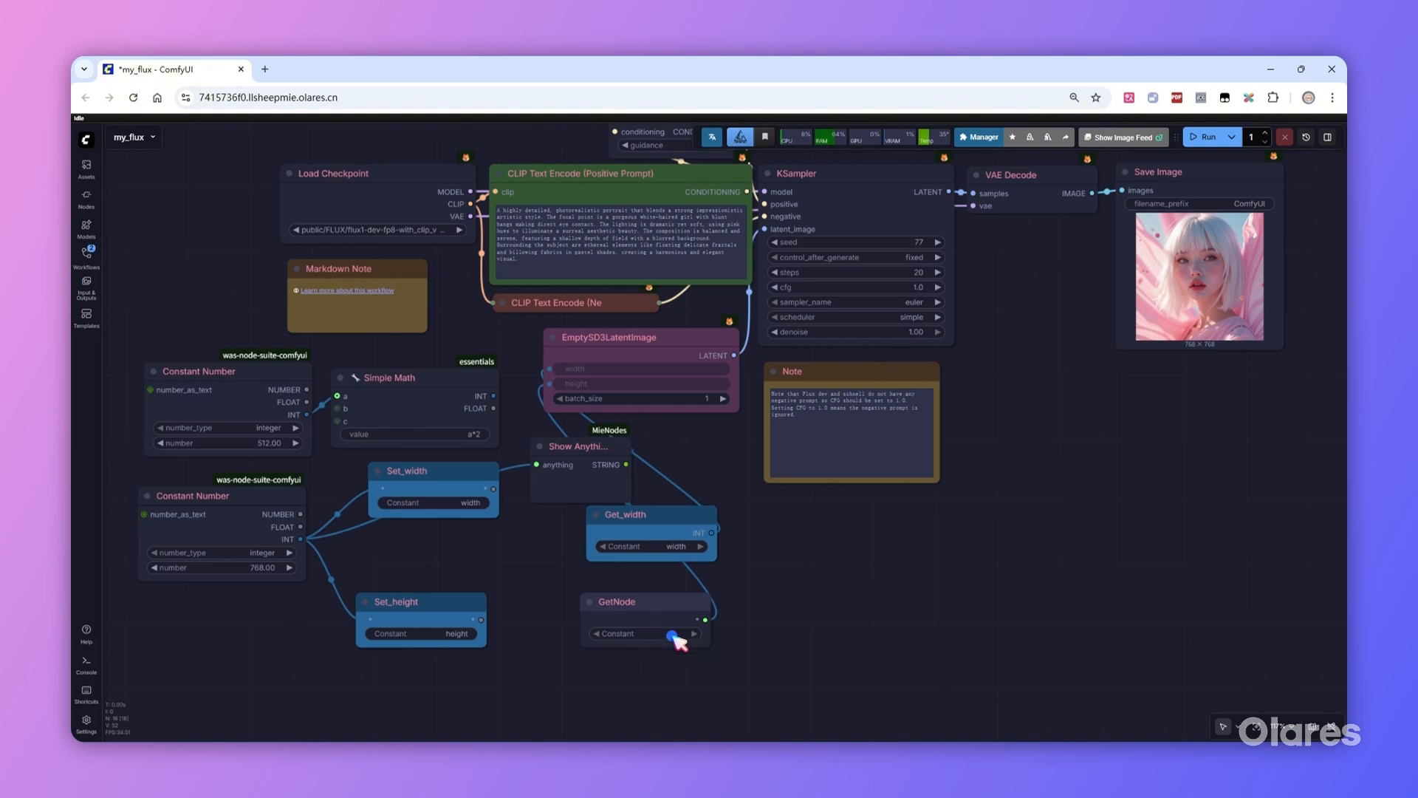
click(675, 637)
click(1204, 139)
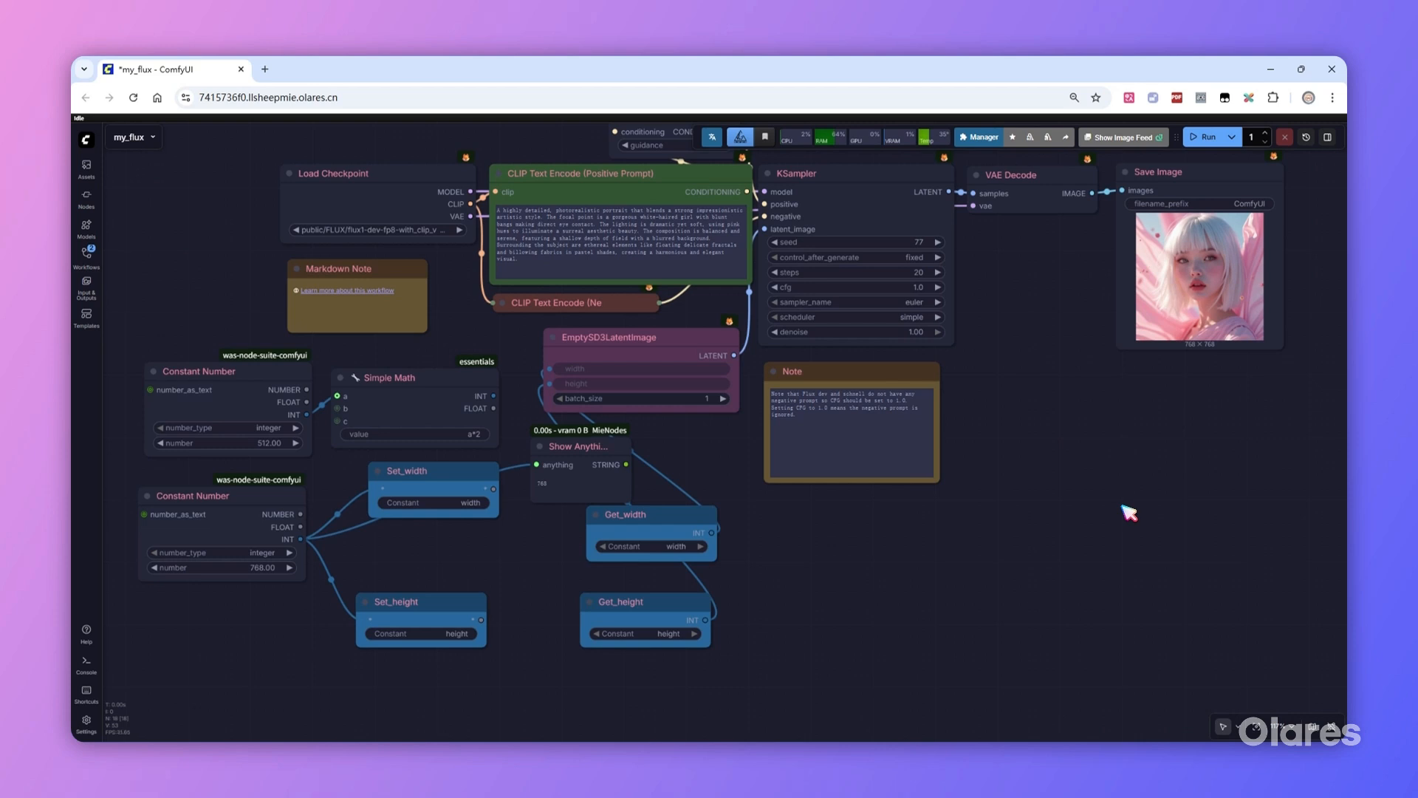
Show the hidden connections of the Get_width node.
click(711, 530)
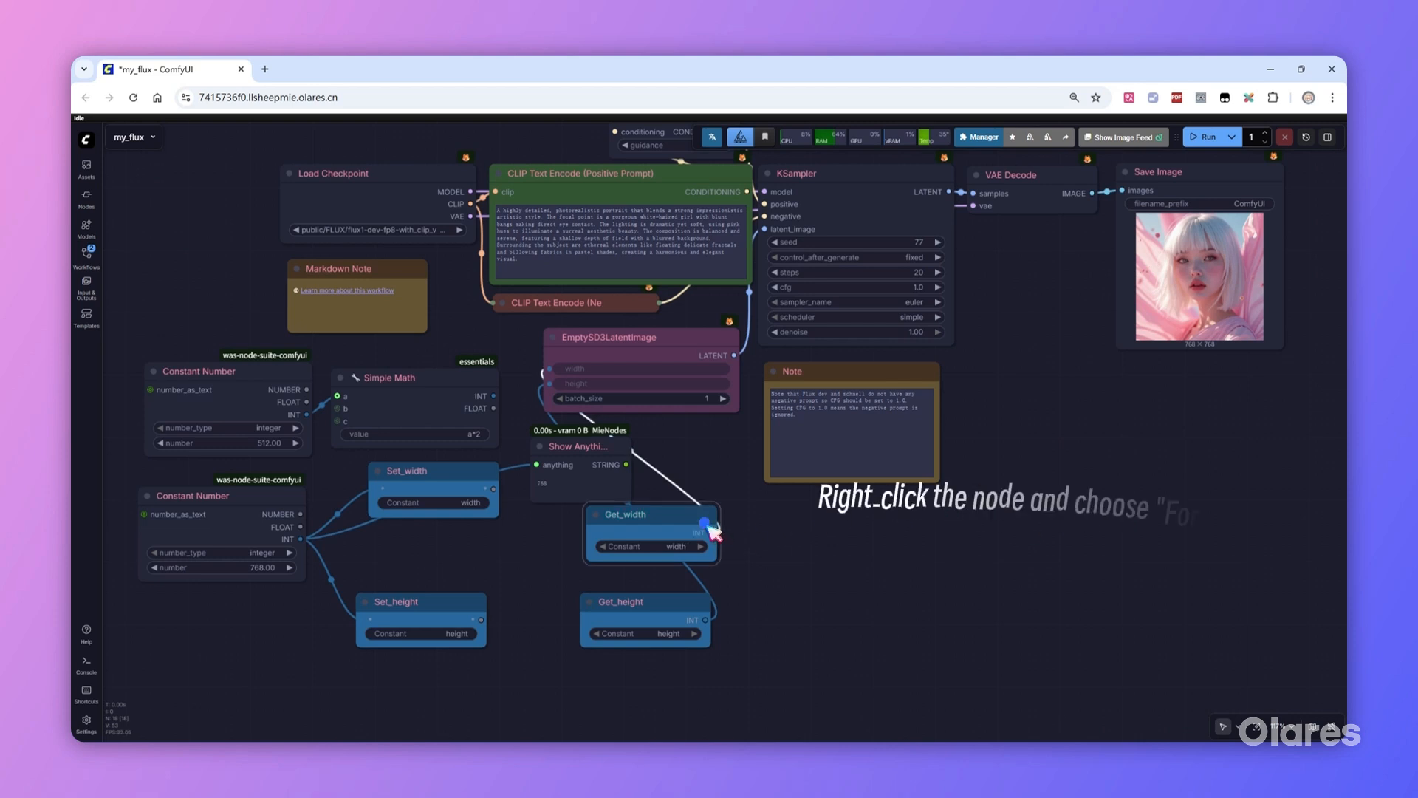
right_click(712, 529)
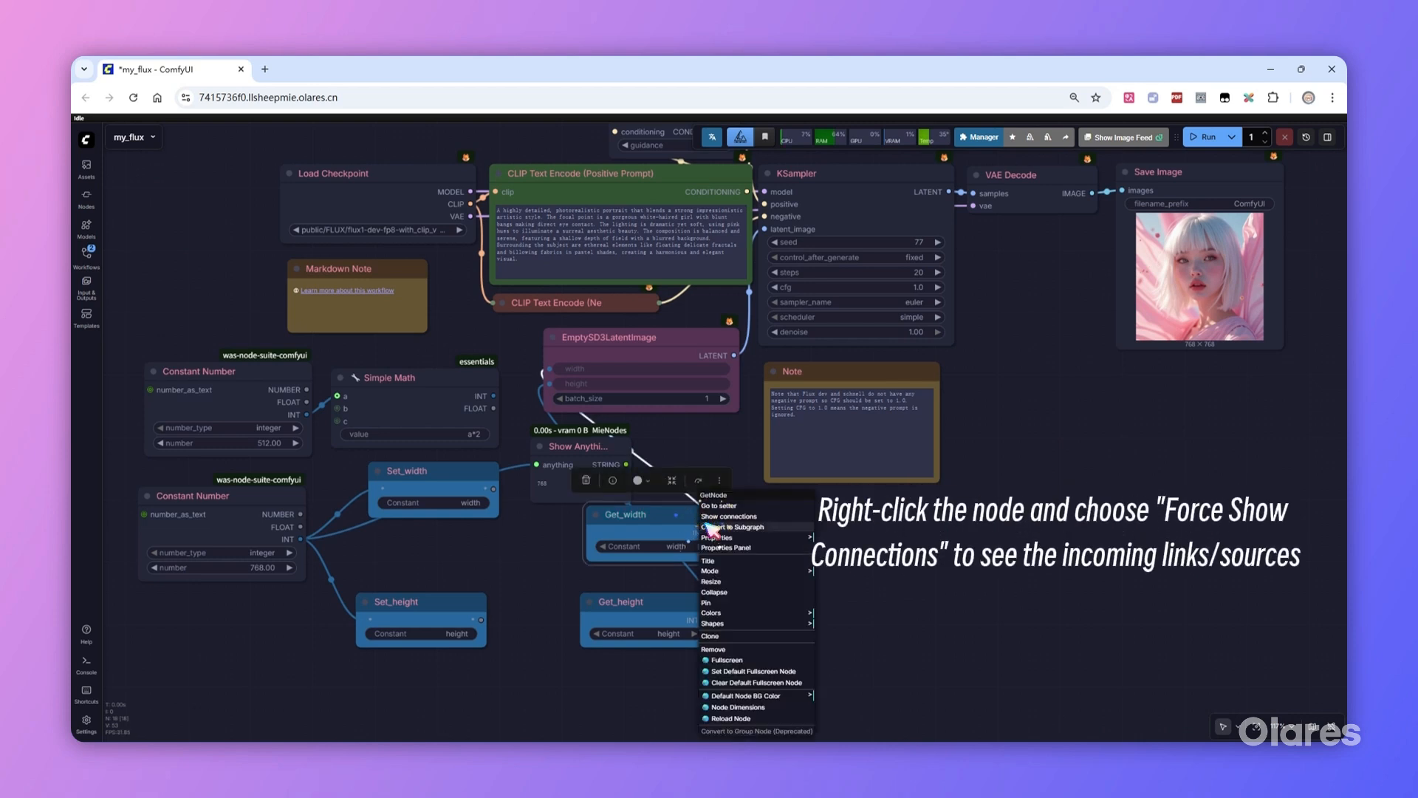
click(764, 517)
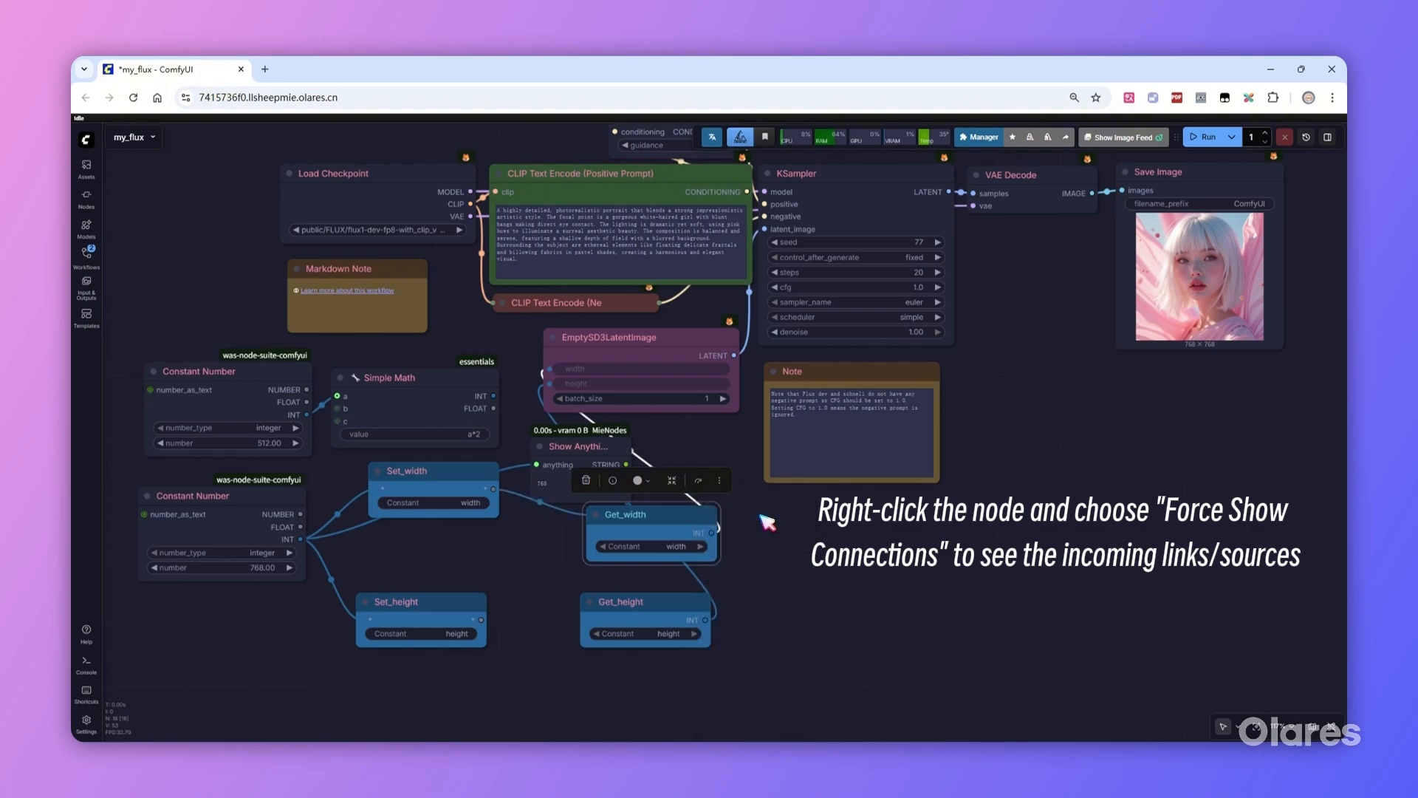